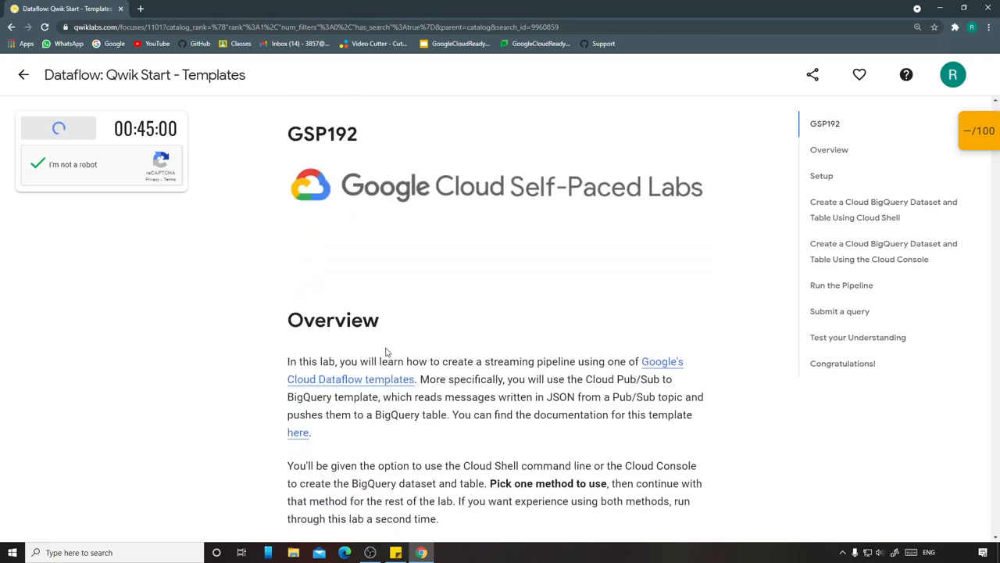
Open the lab's Google Console sign-in page in an incognito browser window.
scroll(397, 358, down, 6)
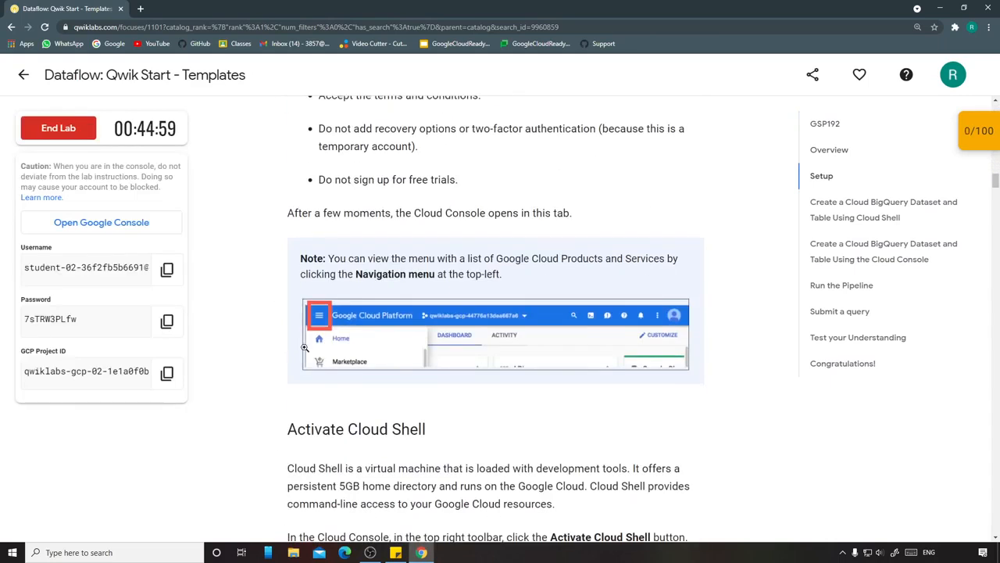
click(153, 225)
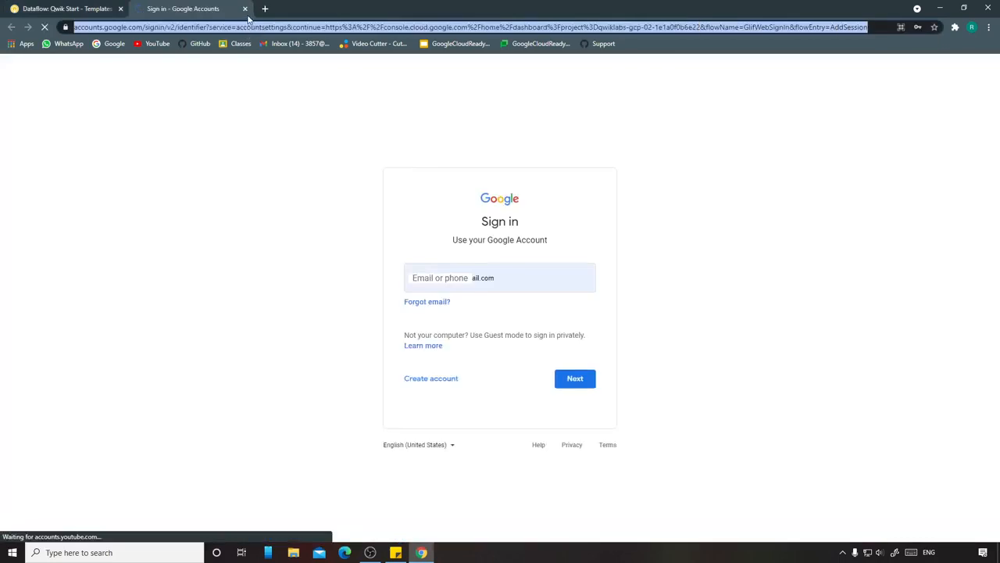
click(245, 8)
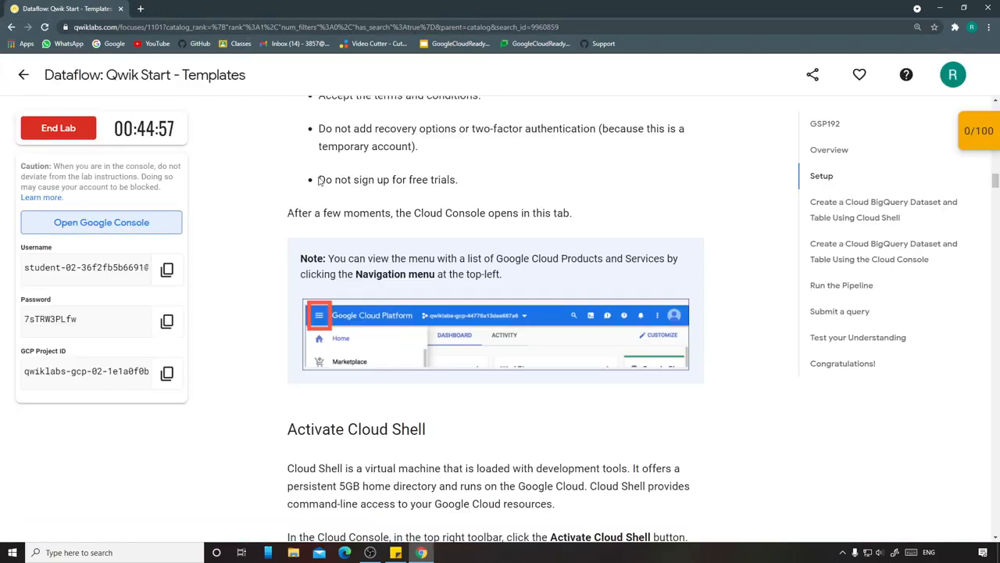
key(ctrl+shift+n)
key(ctrl+v)
key(Return)
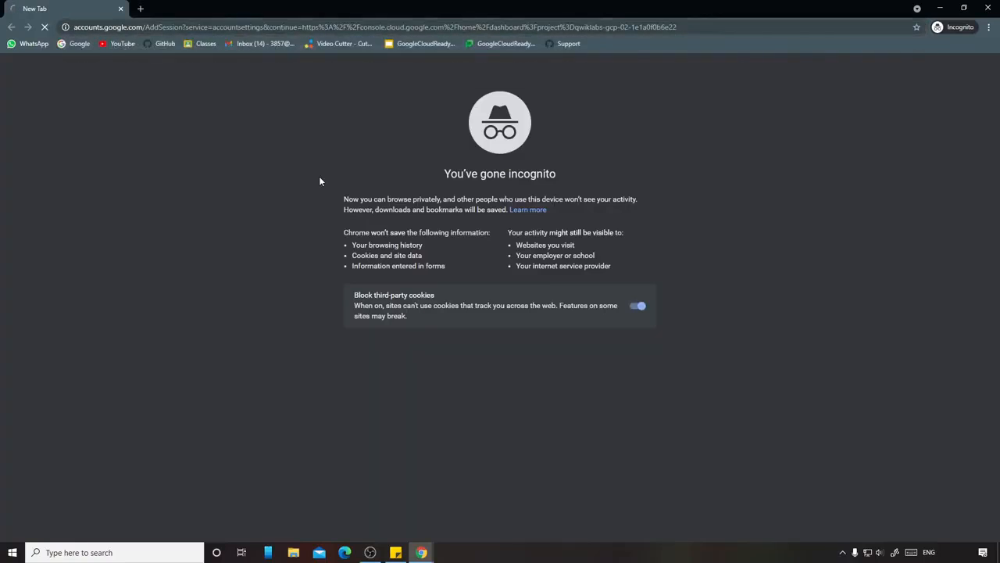
Copy the lab's username and submit it on the Google sign-in page in the incognito window.
mouse_move(422, 547)
click(367, 512)
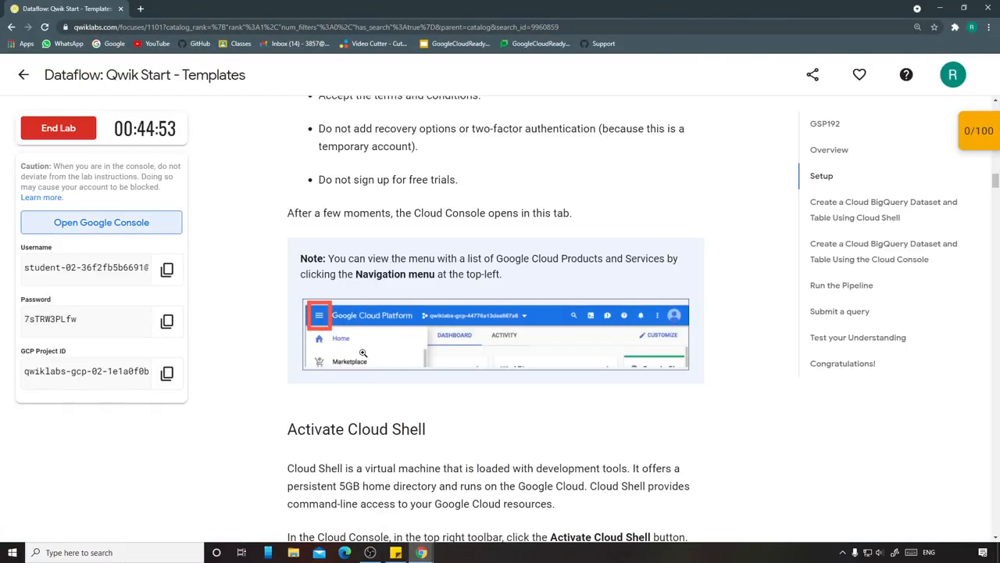
click(166, 268)
click(603, 503)
key(ctrl+v)
click(575, 378)
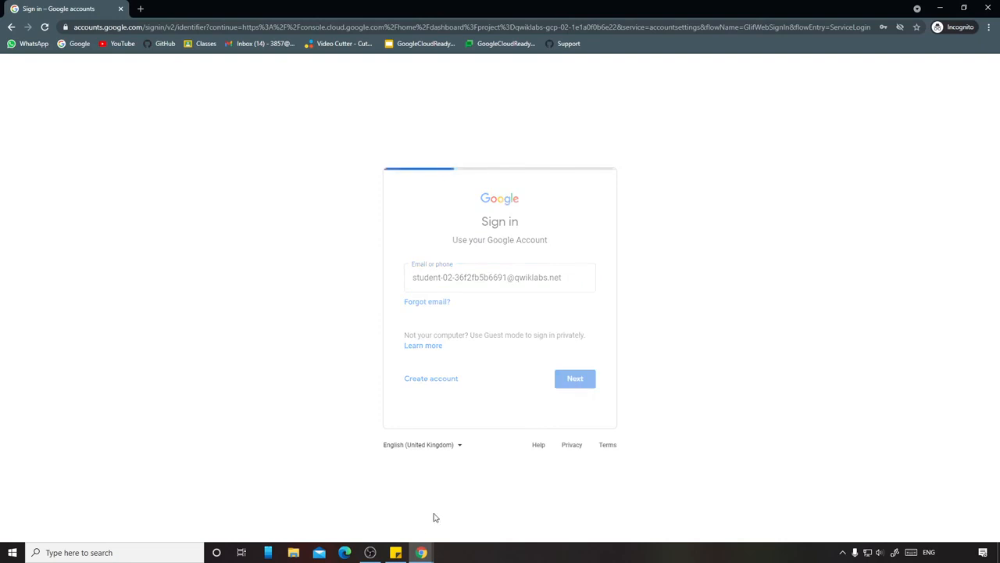
Copy the lab's account password and submit it to sign in to the temporary student account.
click(364, 508)
click(166, 321)
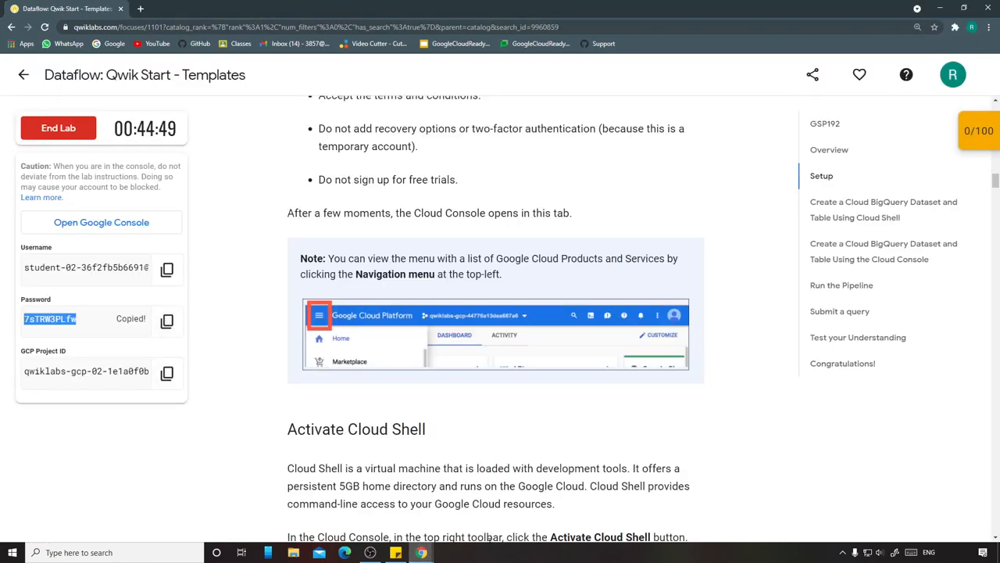
click(480, 442)
key(ctrl+v)
click(575, 355)
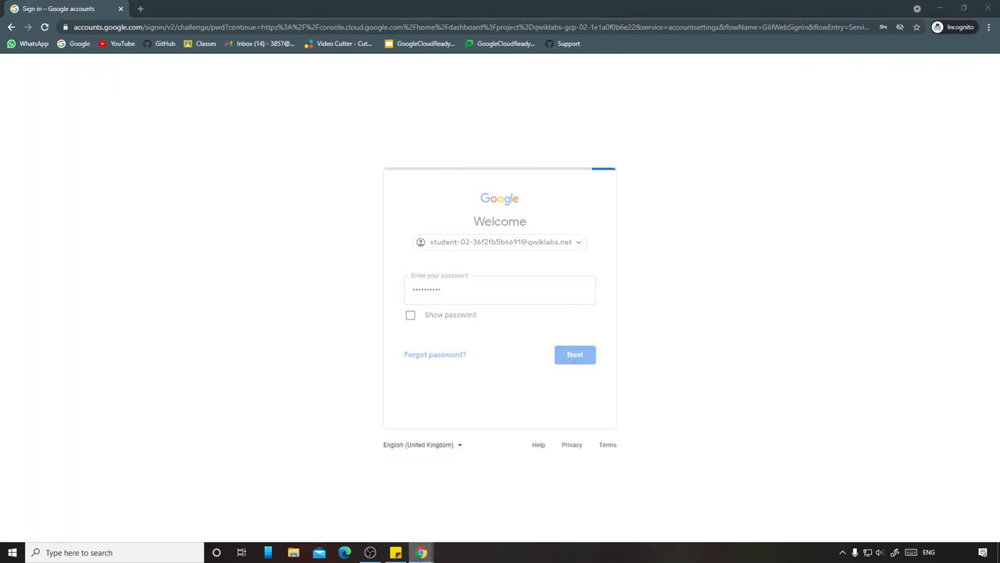
Confirm the account recovery options without adding any, and agree to the Google Cloud Platform welcome terms.
key(alt+Tab)
scroll(417, 443, down, 8)
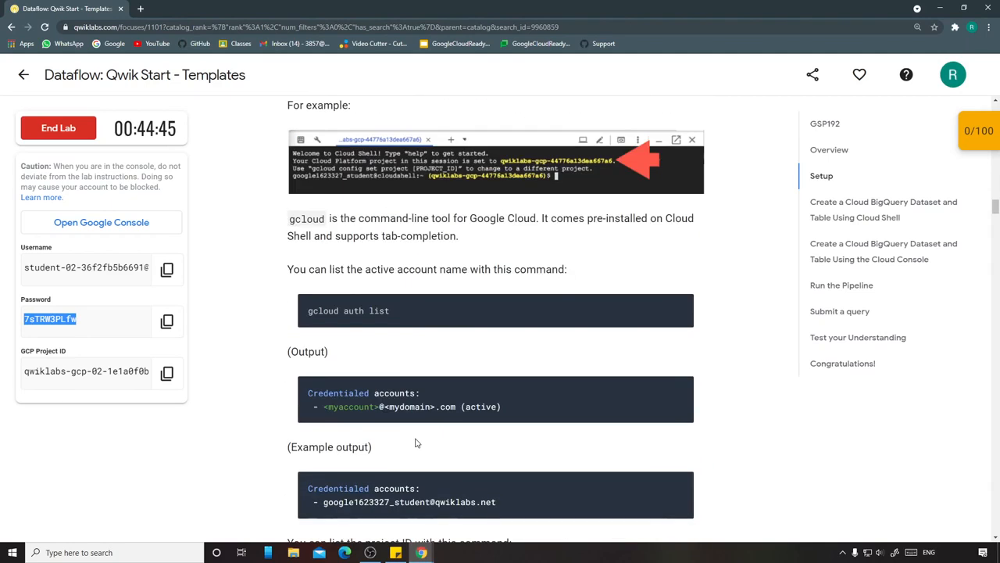
click(575, 435)
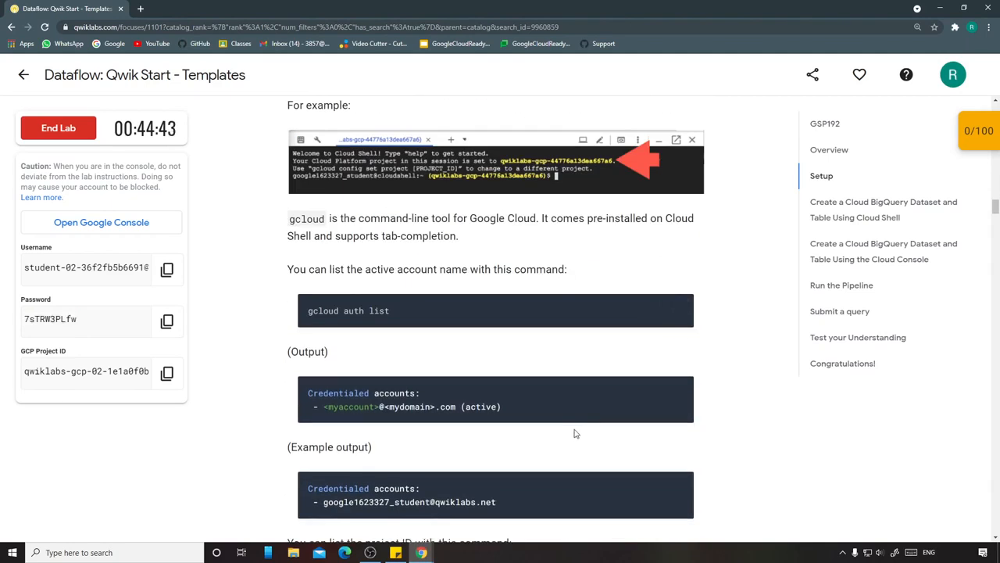
mouse_move(421, 551)
click(501, 500)
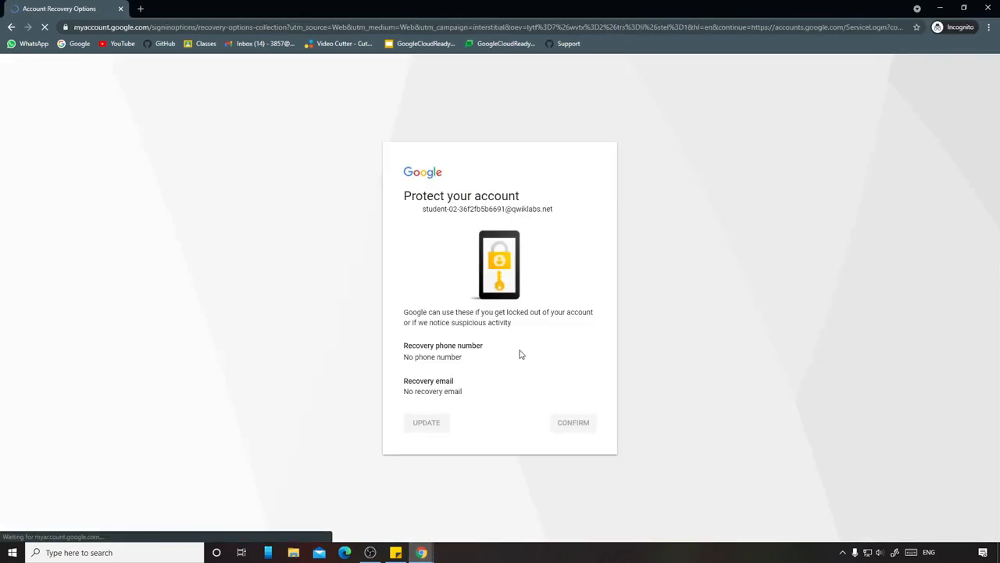
click(574, 423)
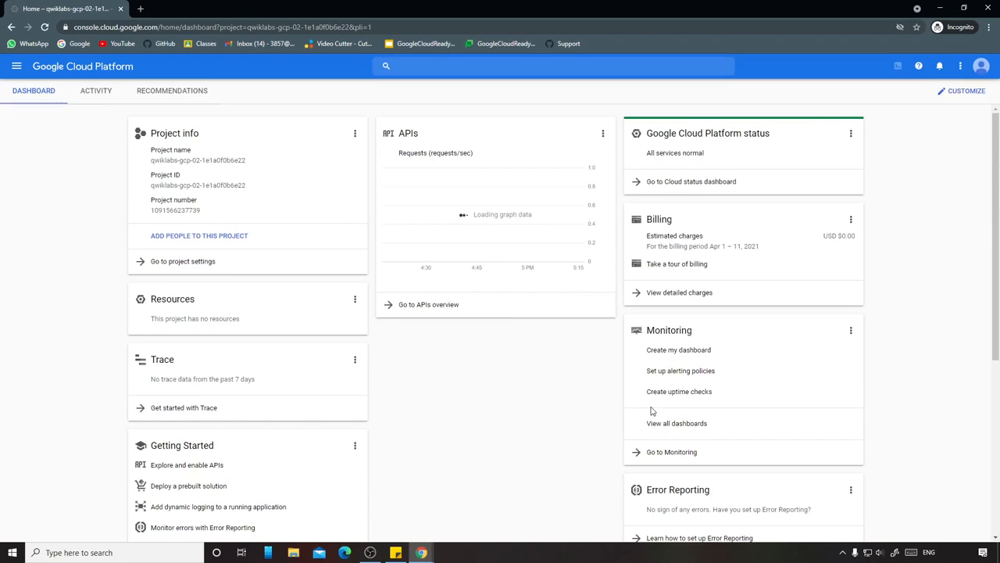
key(ctrl+plus)
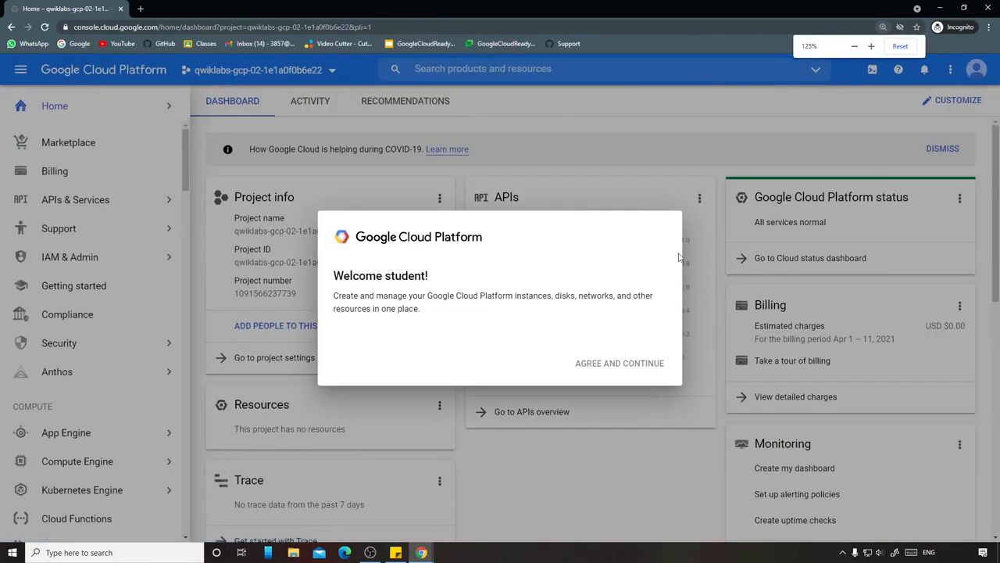
click(338, 355)
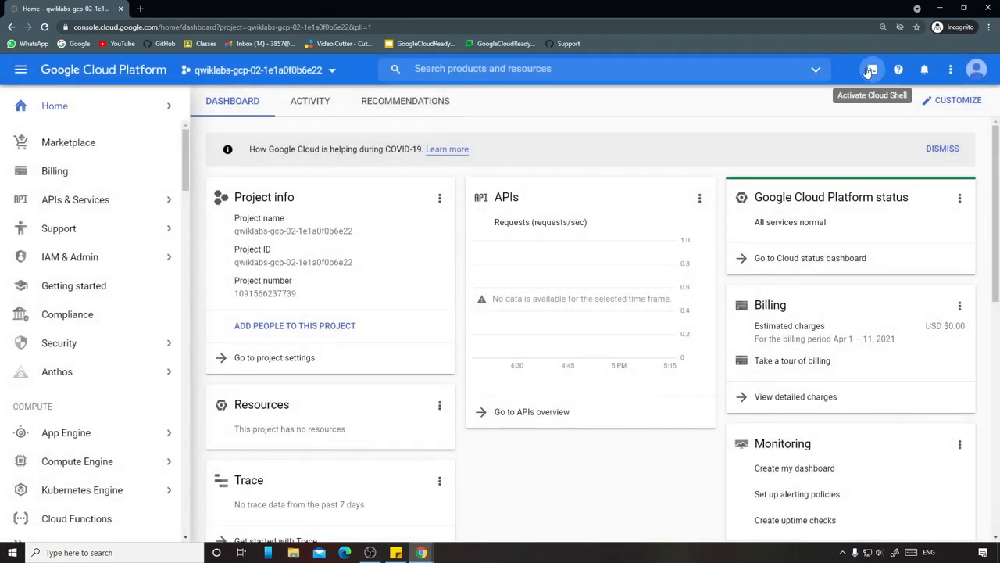
Activate Cloud Shell for the project and consult the lab's instructions up to the taxirides dataset section while it starts.
click(872, 69)
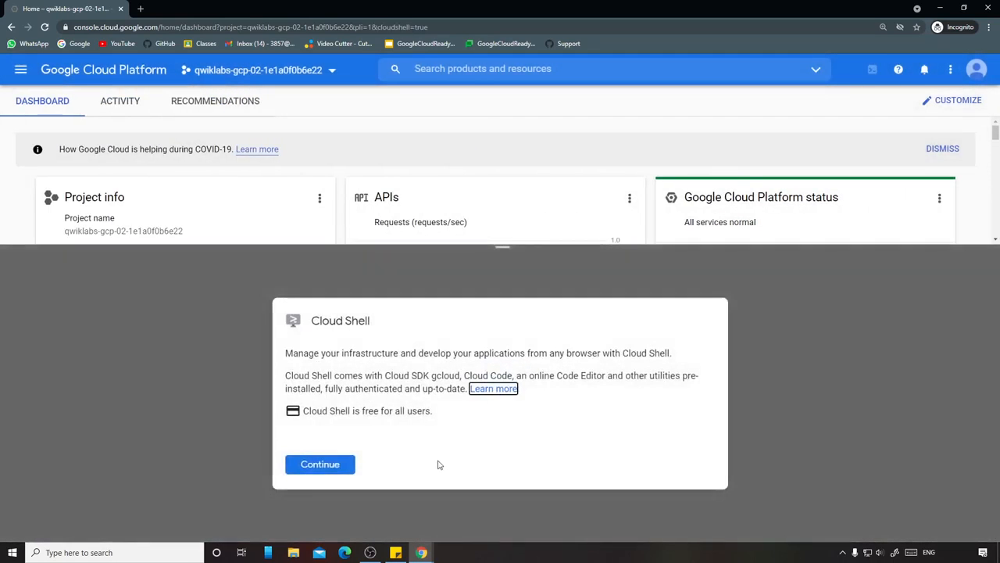
click(352, 464)
click(422, 552)
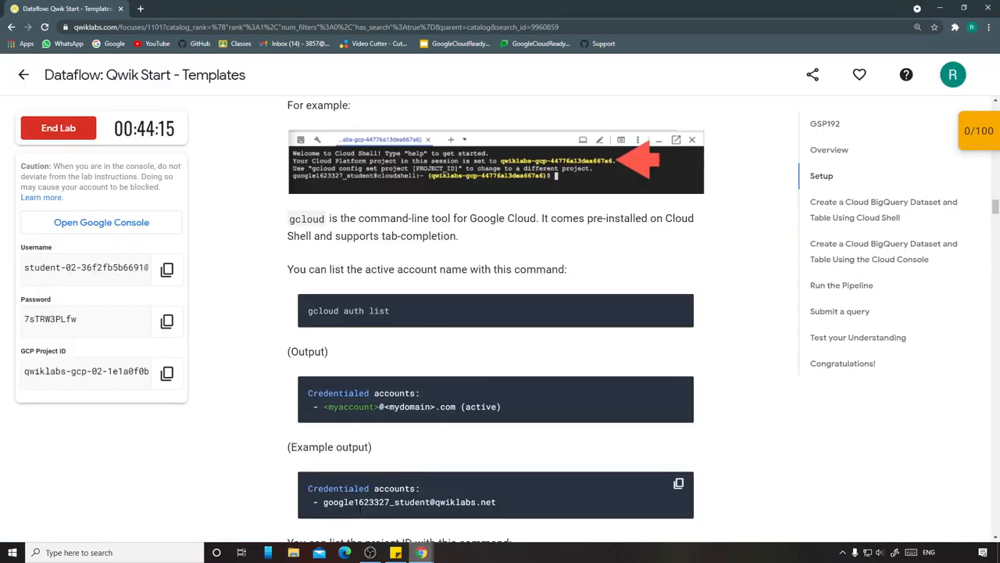
scroll(505, 361, down, 13)
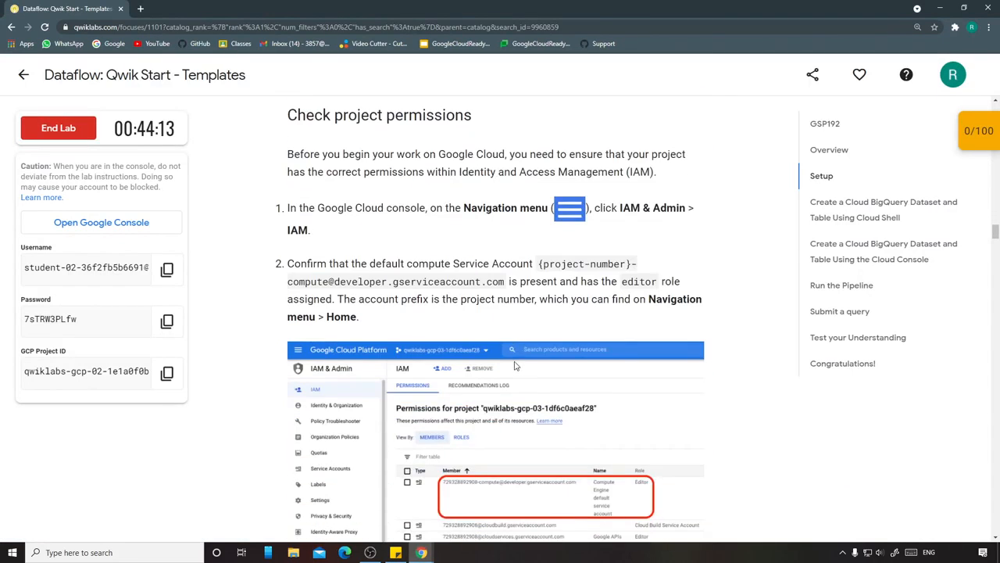
scroll(515, 361, down, 10)
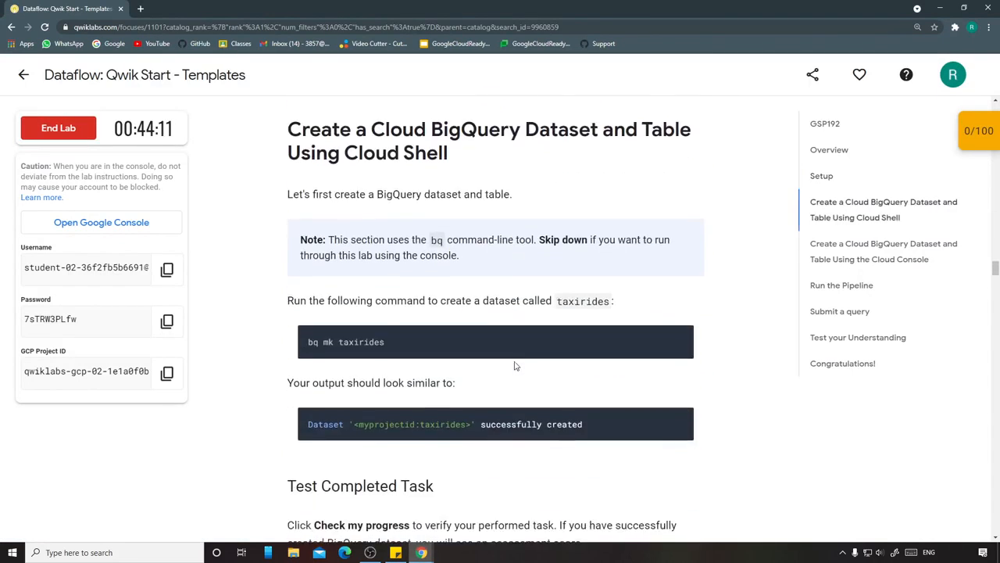
scroll(515, 364, down, 1)
mouse_move(434, 554)
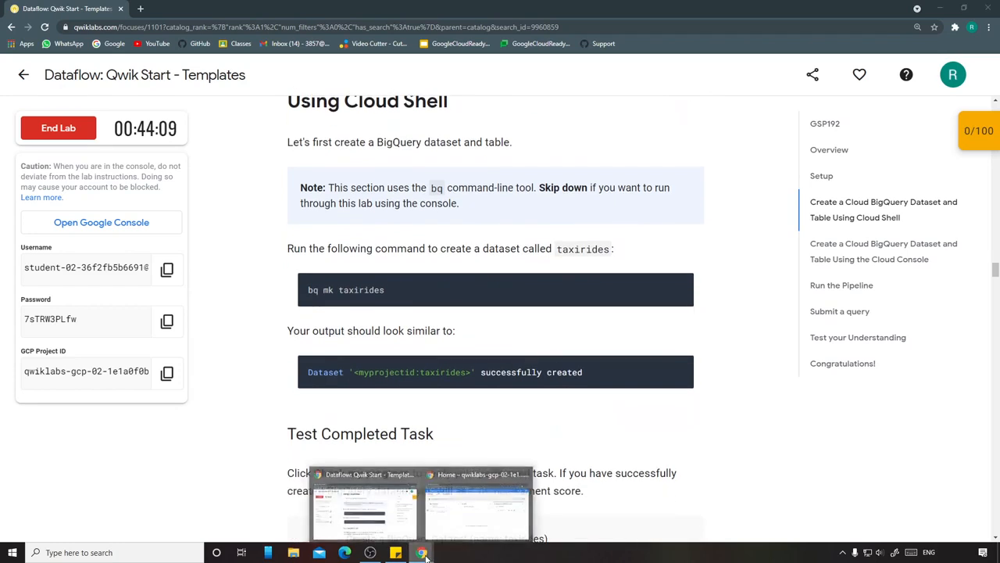
click(471, 519)
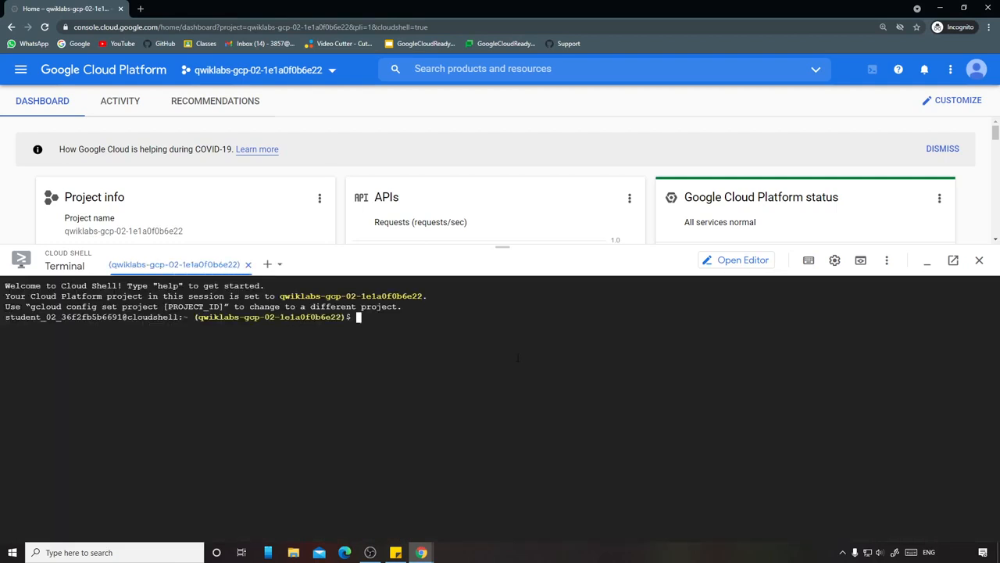
Set the Cloud Shell terminal text size to Large and run gcloud auth list, authorizing the credentials request.
click(835, 259)
mouse_move(739, 309)
mouse_move(551, 329)
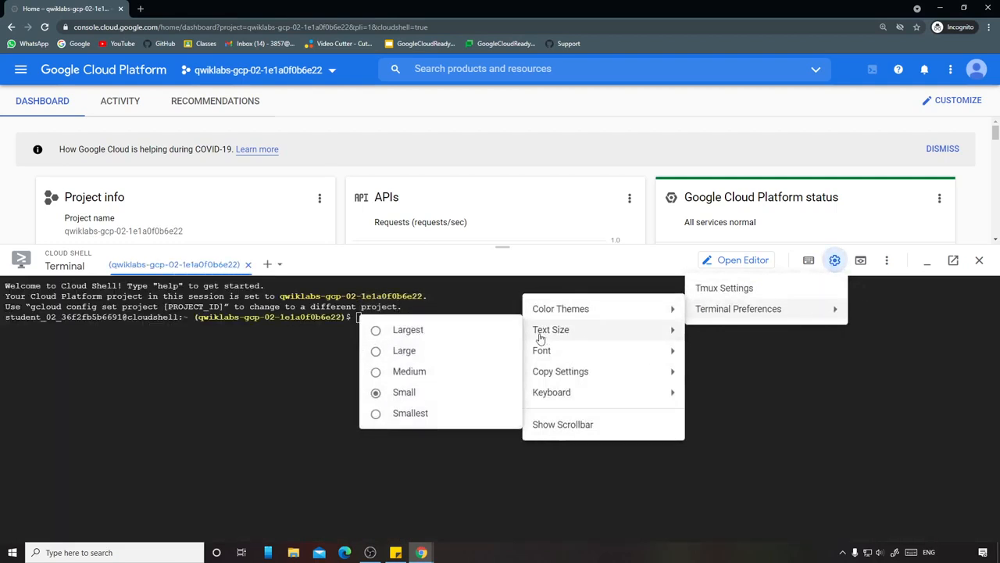
click(462, 349)
key(ctrl+v)
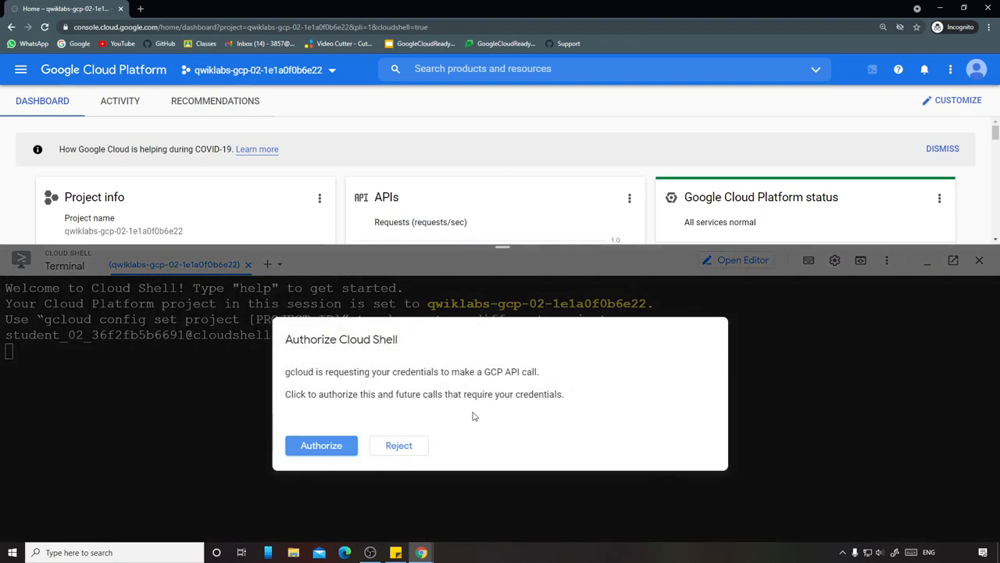
click(323, 445)
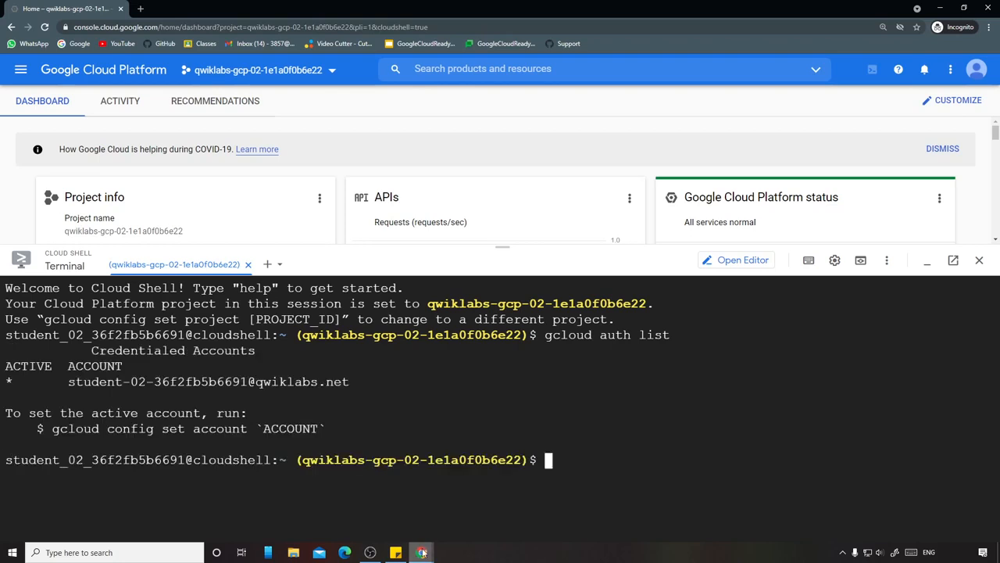
Create the BigQuery dataset by running the lab's command bq mk taxirides in Cloud Shell.
click(353, 511)
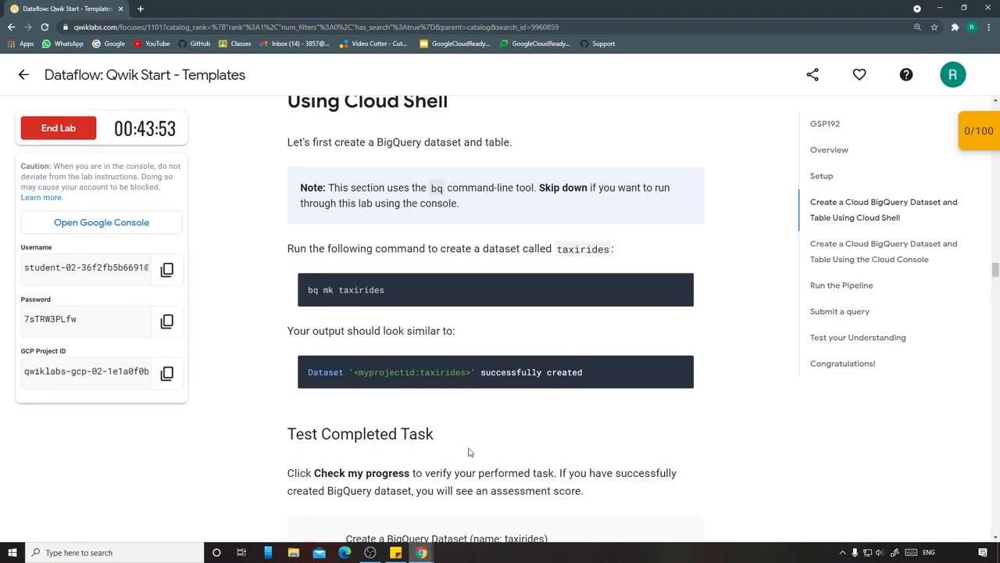
click(421, 553)
click(480, 513)
key(ctrl+v)
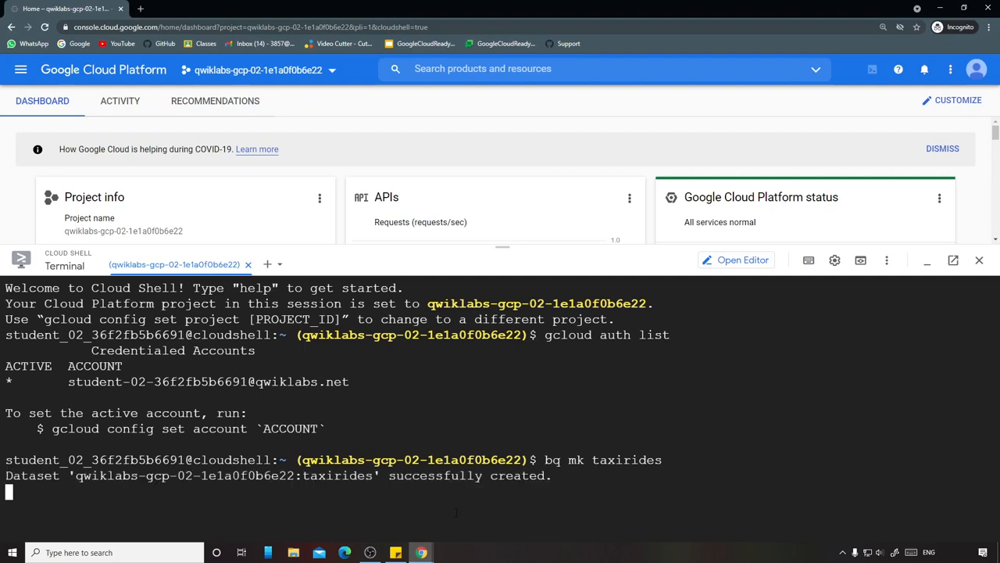
Check the lab progress for the BigQuery dataset task and dismiss the assessment message.
click(421, 553)
click(355, 512)
scroll(447, 435, down, 2)
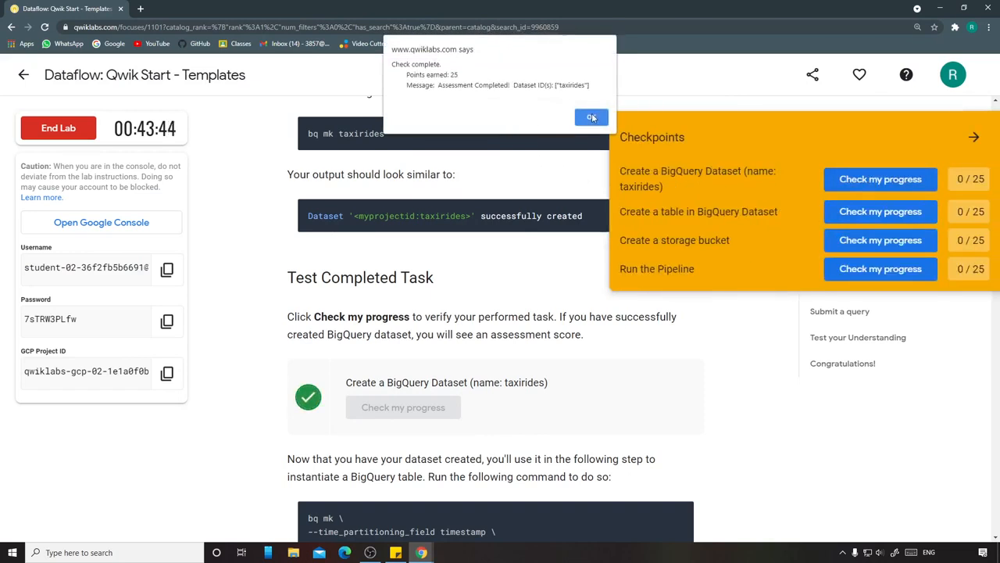
click(591, 114)
Run the lab's bq mk command to create the taxirides.realtime table with timestamp partitioning and the given schema.
scroll(537, 293, down, 3)
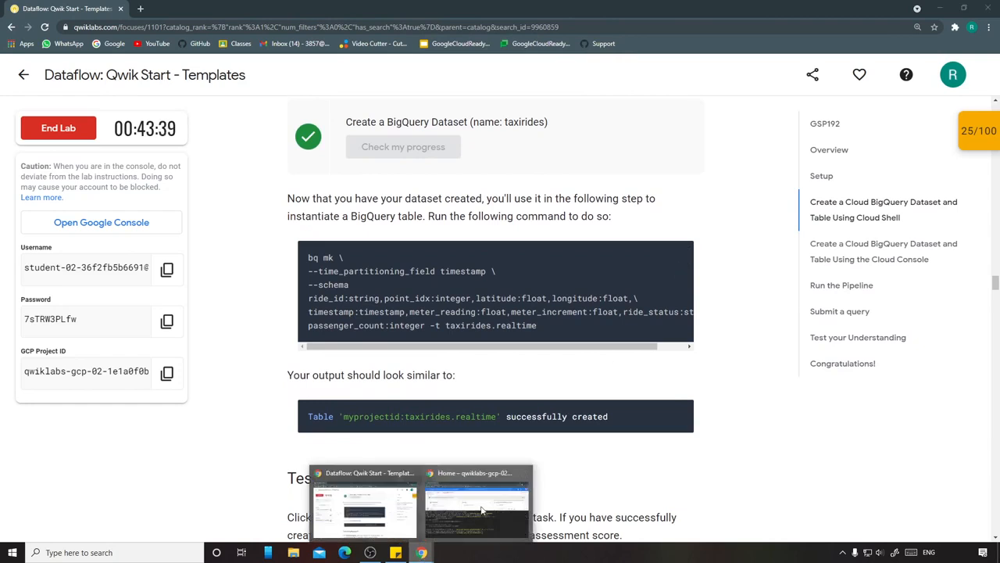
click(472, 512)
key(ctrl+v)
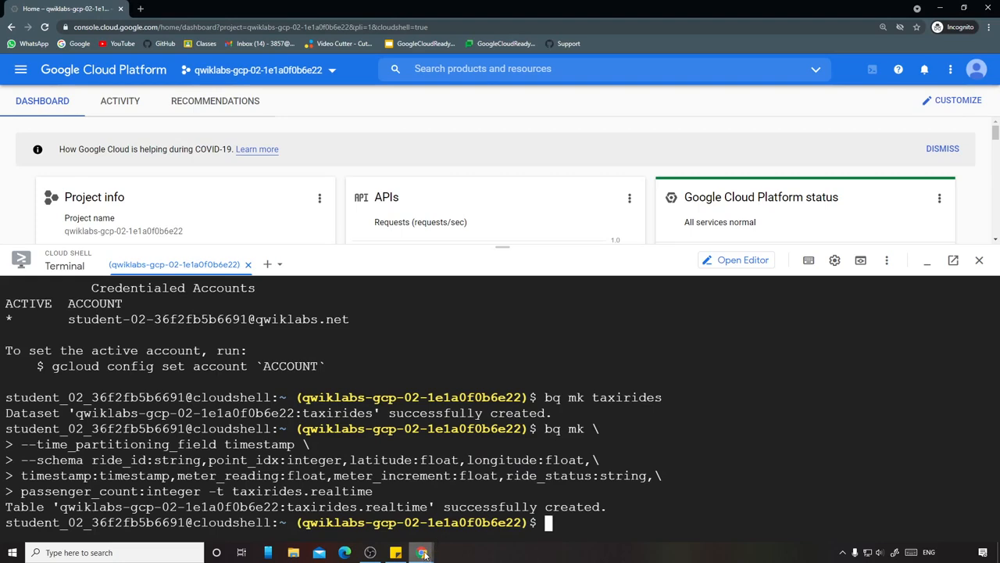
Check the lab progress for the task of creating a table in the BigQuery dataset.
click(469, 500)
scroll(462, 456, down, 2)
click(453, 399)
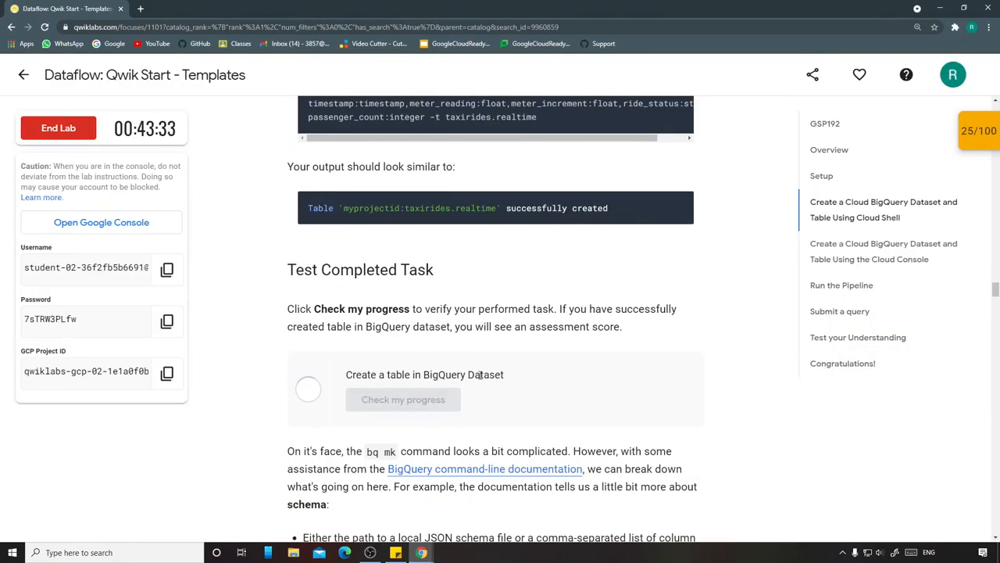
Copy export BUCKET_NAME= from the lab's storage bucket section and paste it at the Cloud Shell prompt.
scroll(468, 375, down, 6)
scroll(520, 349, down, 1)
drag(398, 221, 308, 221)
click(427, 555)
click(480, 504)
key(ctrl+v)
Complete the BUCKET_NAME export with the lab's GCP Project ID and run it in Cloud Shell.
click(425, 553)
click(363, 504)
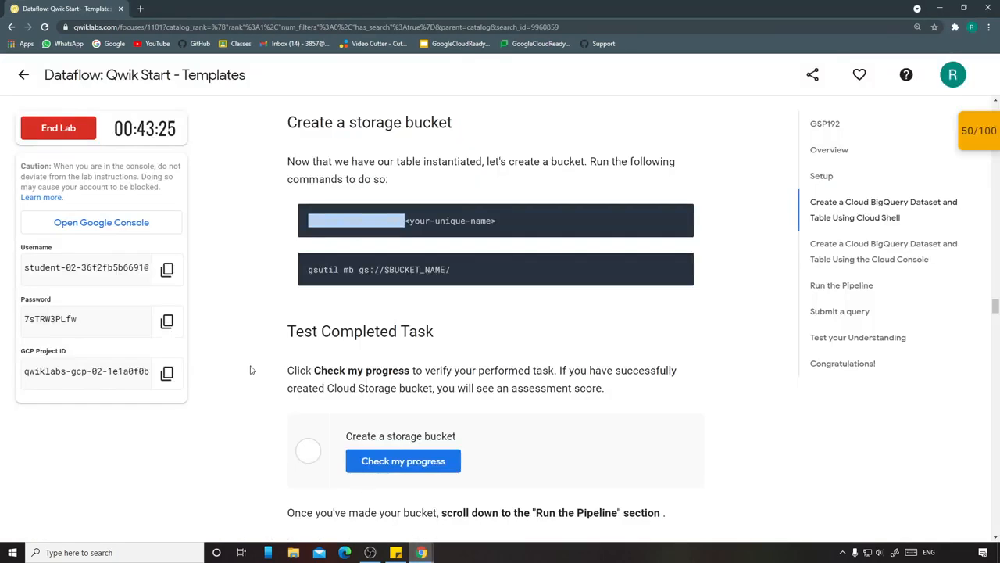
click(166, 373)
click(422, 553)
click(498, 493)
key(ctrl+v)
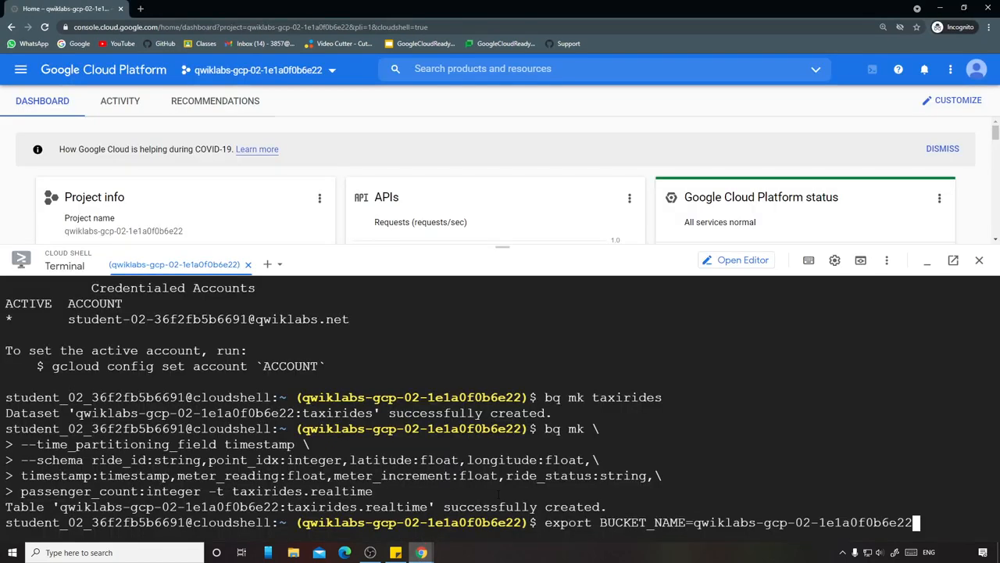
key(Return)
Create the storage bucket by running the lab's command gsutil mb gs://$BUCKET_NAME/ in Cloud Shell.
click(430, 553)
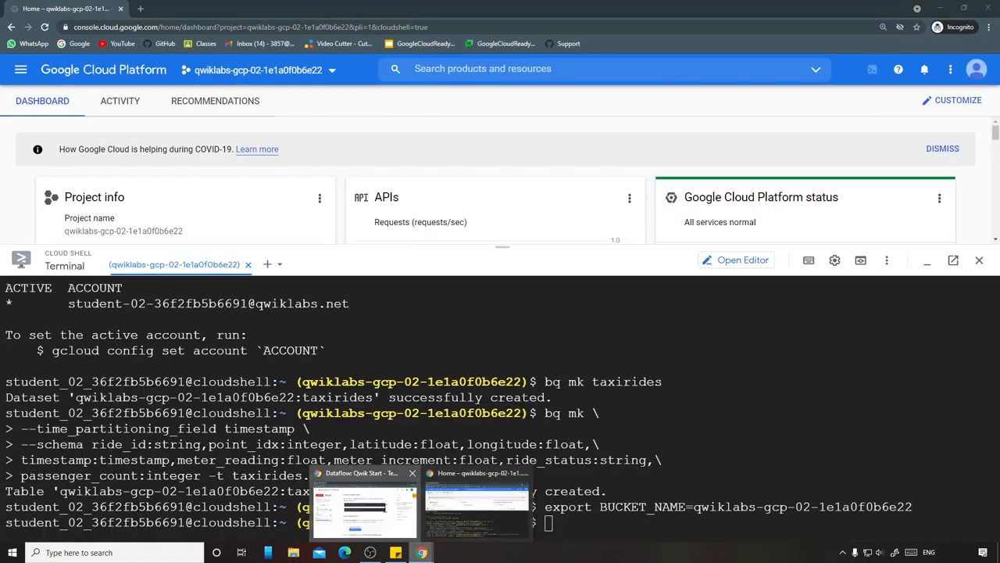
click(363, 504)
click(426, 553)
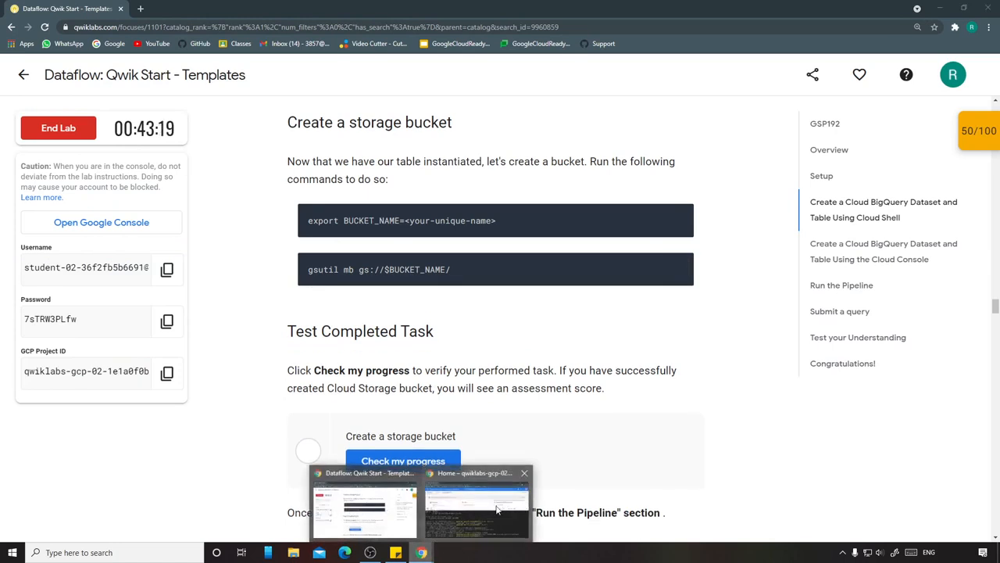
click(513, 500)
key(ctrl+v)
key(Return)
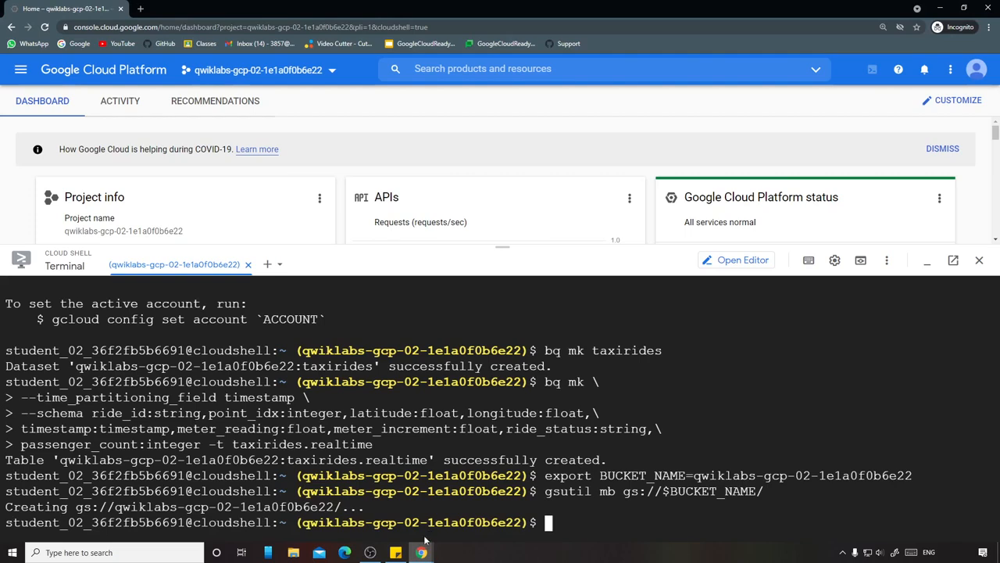
Check the lab progress for the storage bucket task, dismiss the assessment message and close the checkpoints list.
mouse_move(421, 552)
click(368, 516)
click(417, 461)
scroll(514, 346, down, 1)
scroll(514, 346, down, 1)
click(987, 136)
click(880, 264)
click(591, 118)
click(974, 137)
scroll(504, 305, down, 2)
scroll(499, 303, down, 1)
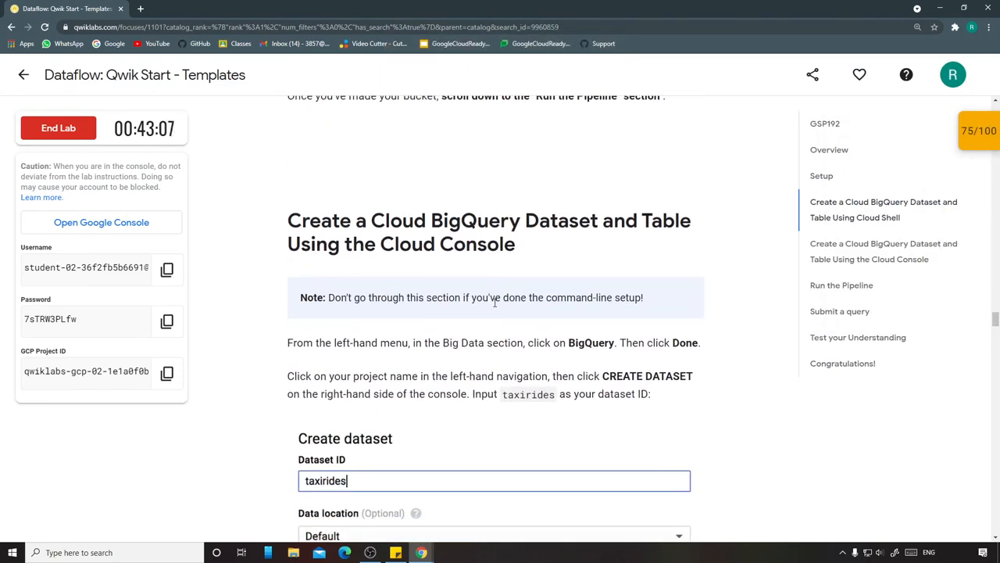
Copy the dataset ID taxirides from the lab's Cloud Console instructions and return to the Google Cloud console.
scroll(508, 297, down, 2)
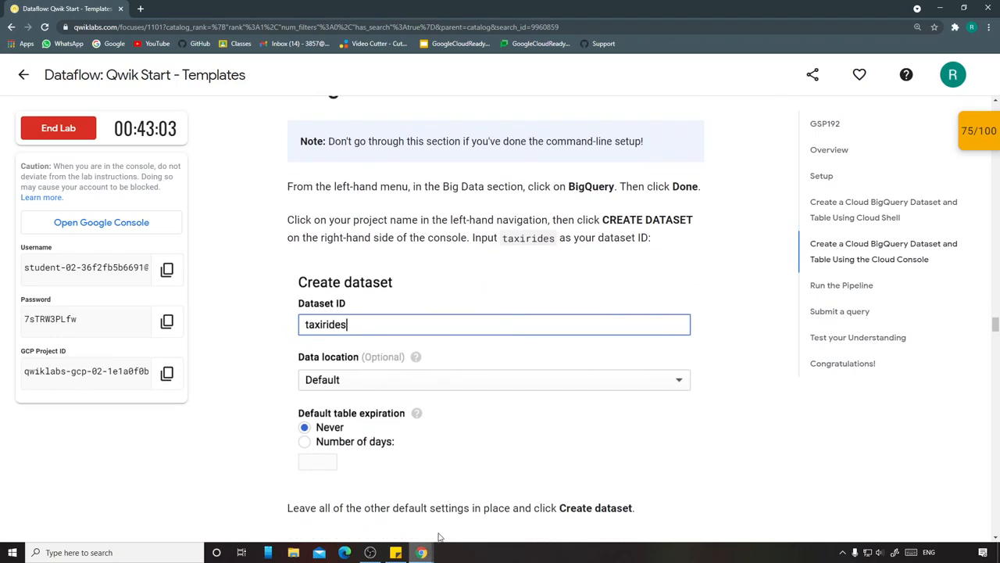
double_click(529, 238)
click(530, 239)
drag(557, 243, 521, 240)
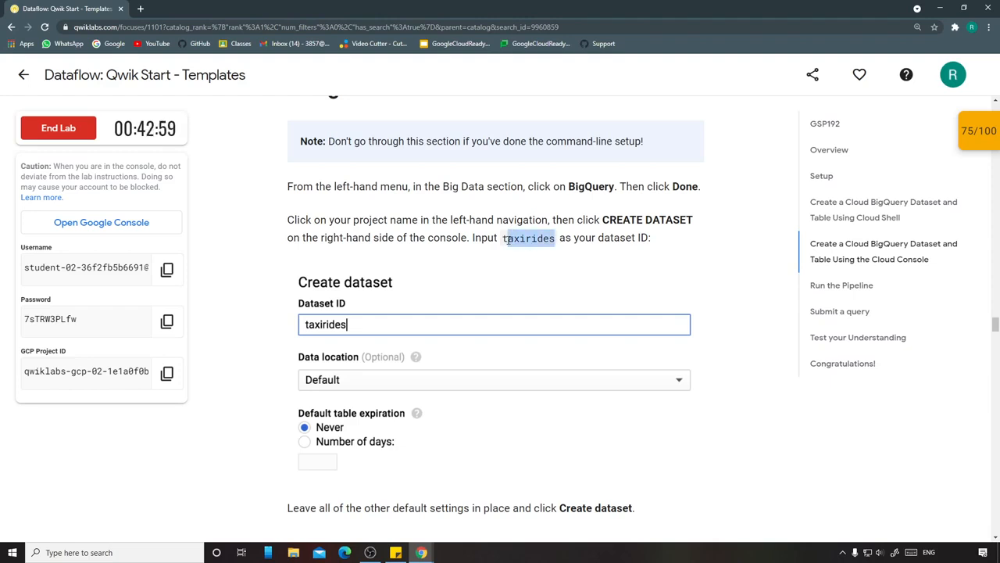
mouse_move(422, 552)
click(580, 469)
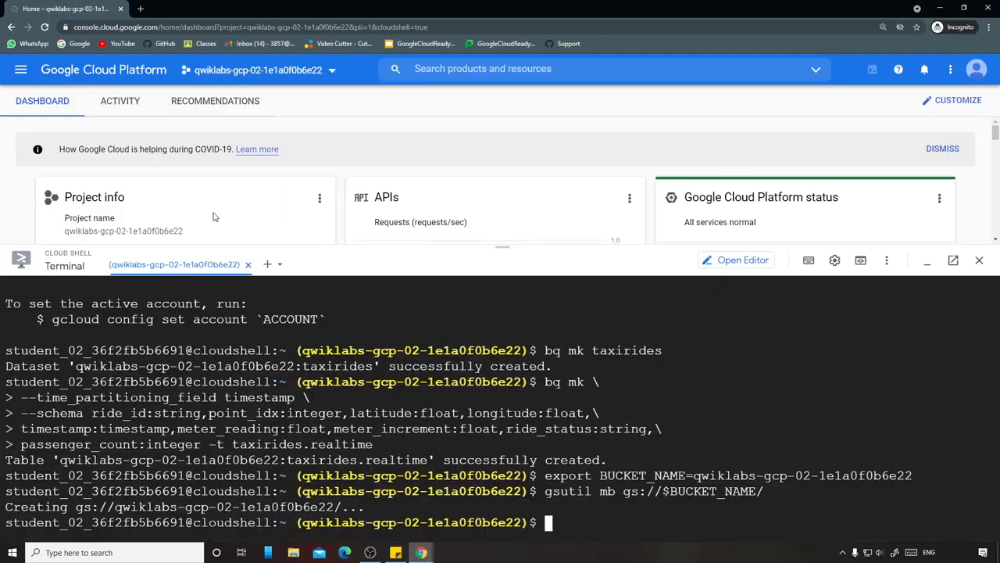
Open BigQuery in the Google Cloud console, minimizing Cloud Shell and dismissing the welcome message.
click(21, 69)
scroll(102, 363, down, 10)
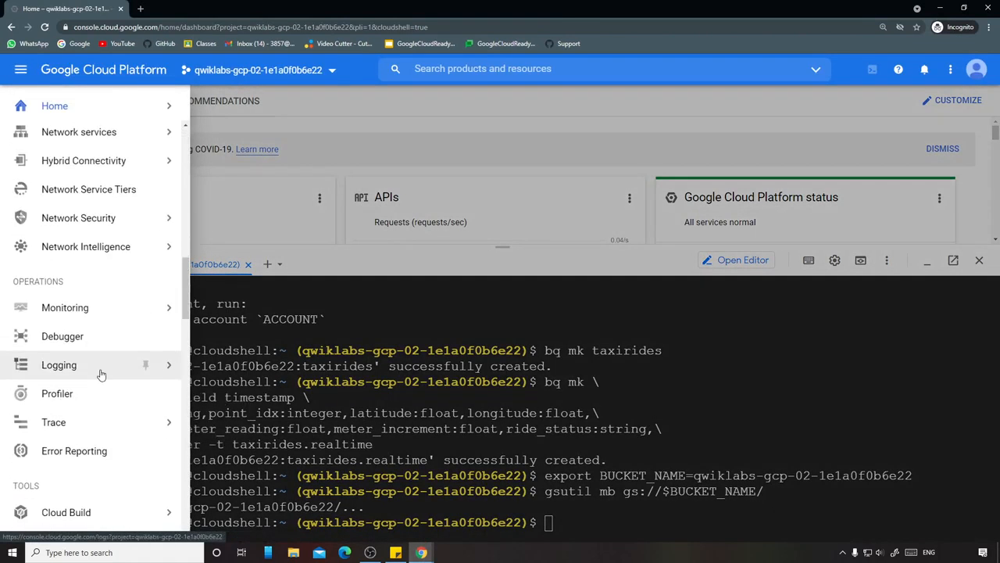
scroll(110, 354, down, 12)
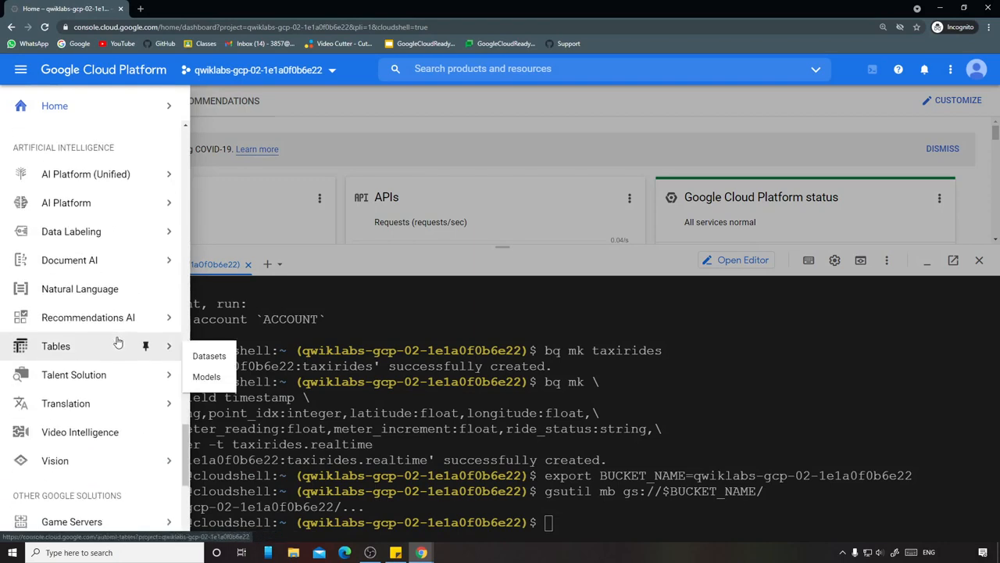
scroll(117, 340, up, 15)
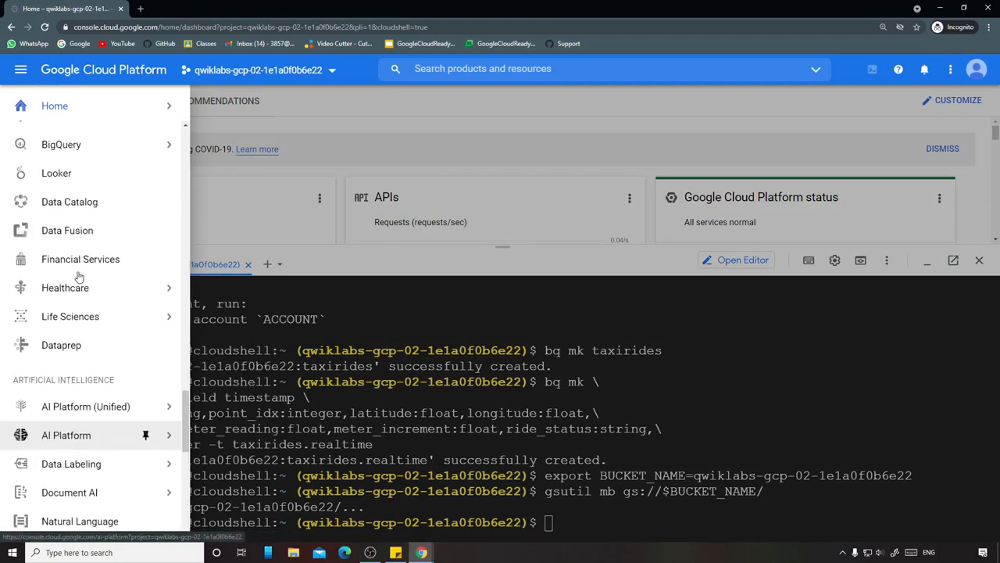
click(67, 227)
click(927, 262)
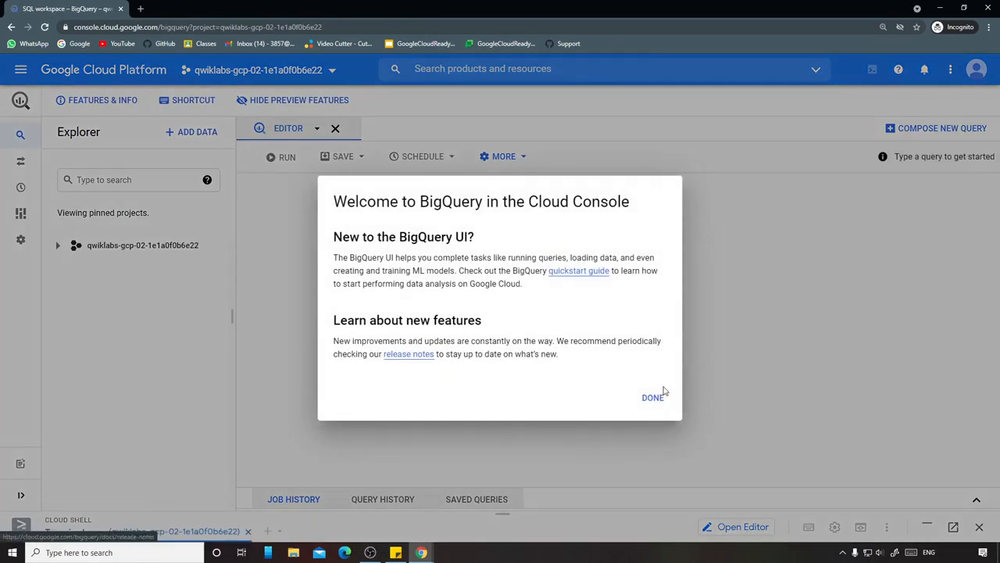
click(662, 400)
Try to create a dataset with the ID taxirides in the lab project, keeping the default settings.
click(174, 247)
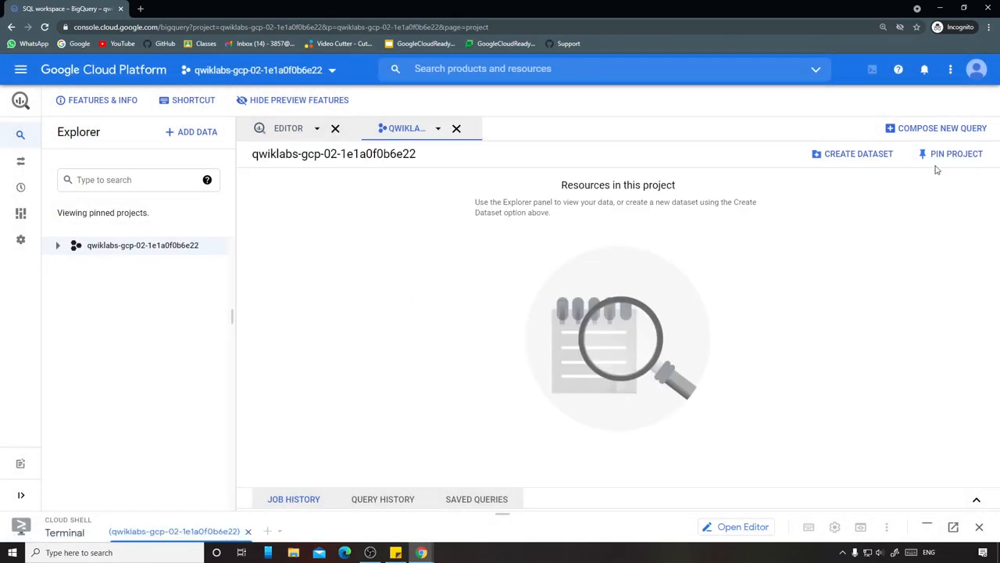
click(862, 153)
click(663, 104)
text(taxirides)
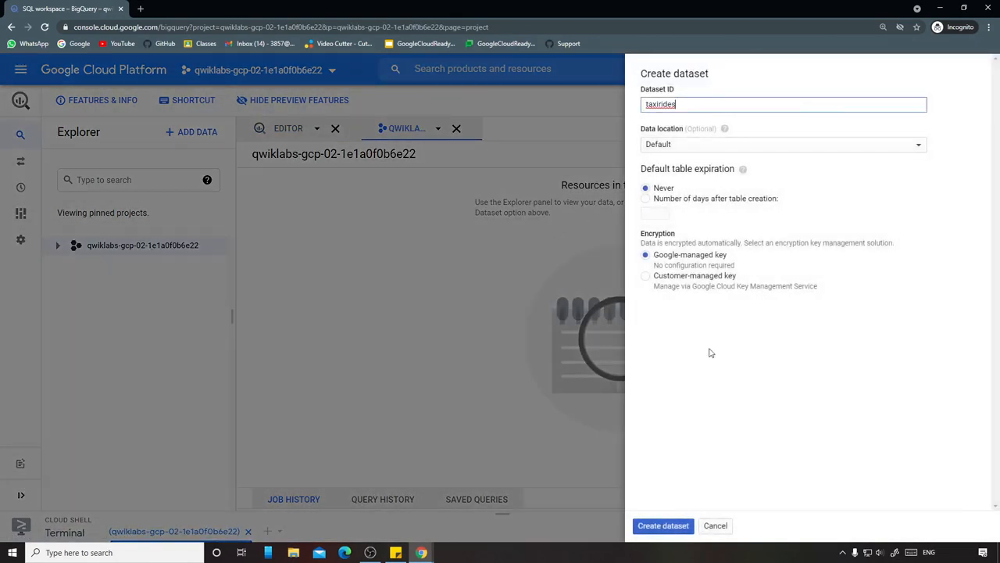
click(678, 519)
Check the lab progress for the BigQuery dataset task and close the checkpoints list.
mouse_move(421, 552)
click(365, 512)
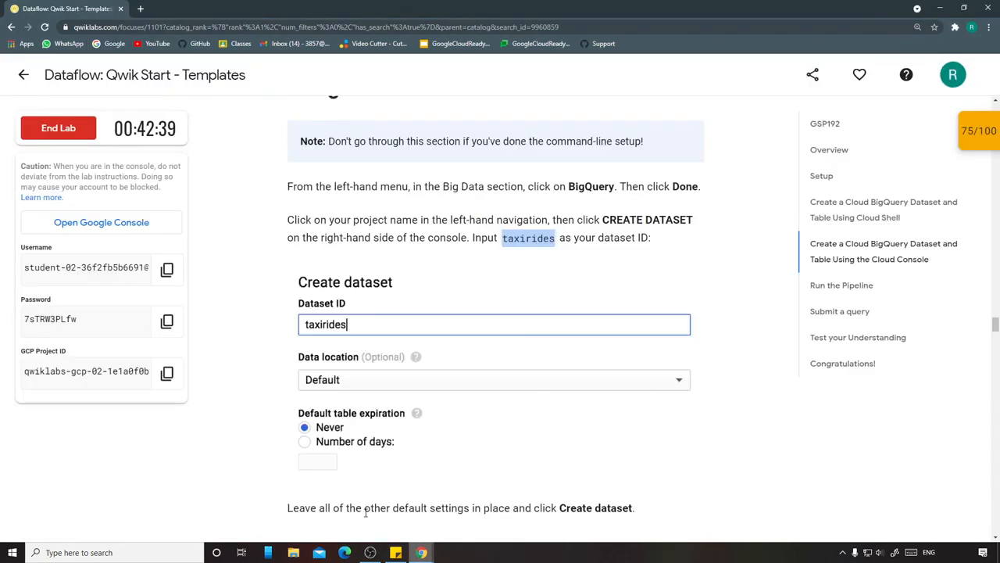
scroll(487, 431, down, 4)
click(447, 380)
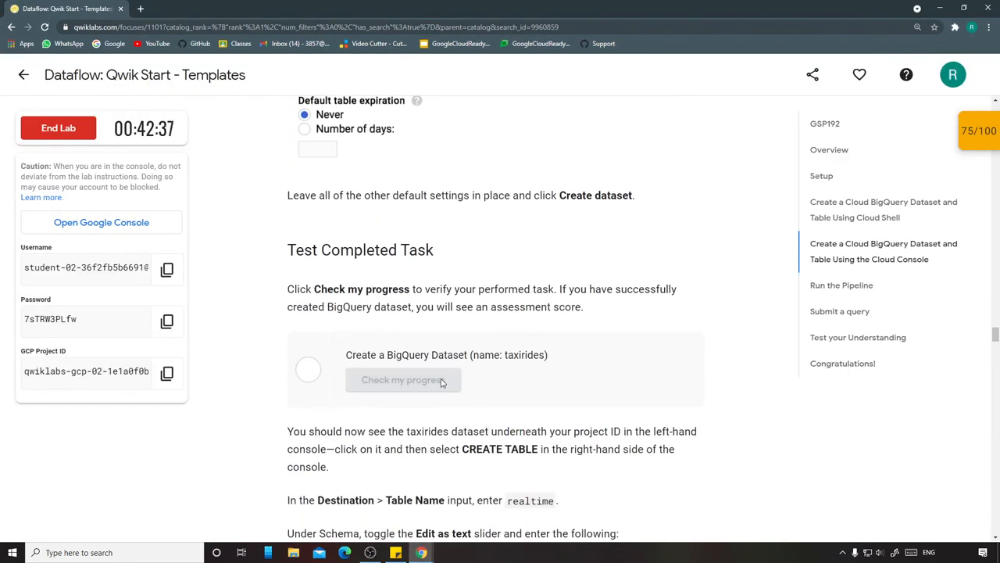
click(836, 316)
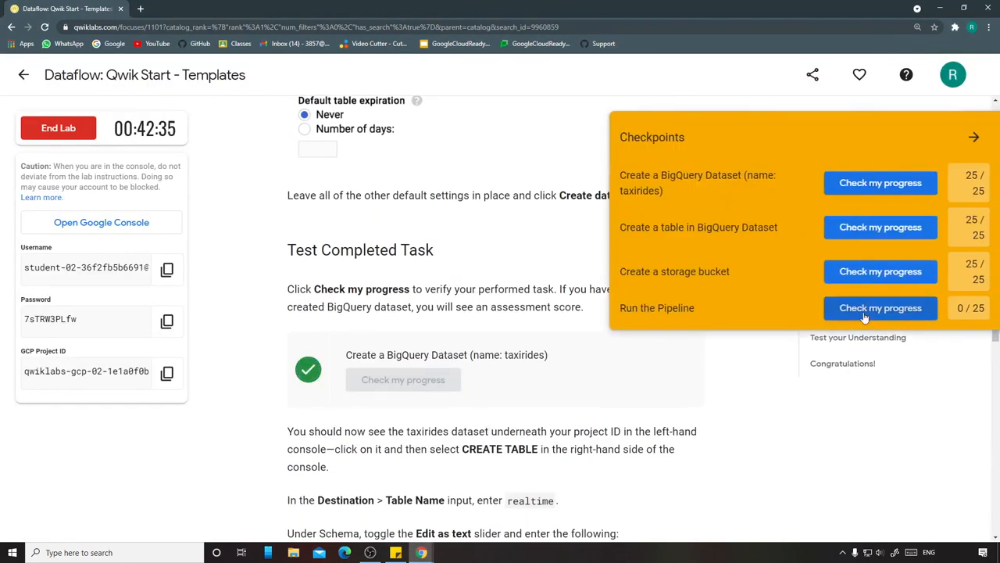
click(590, 107)
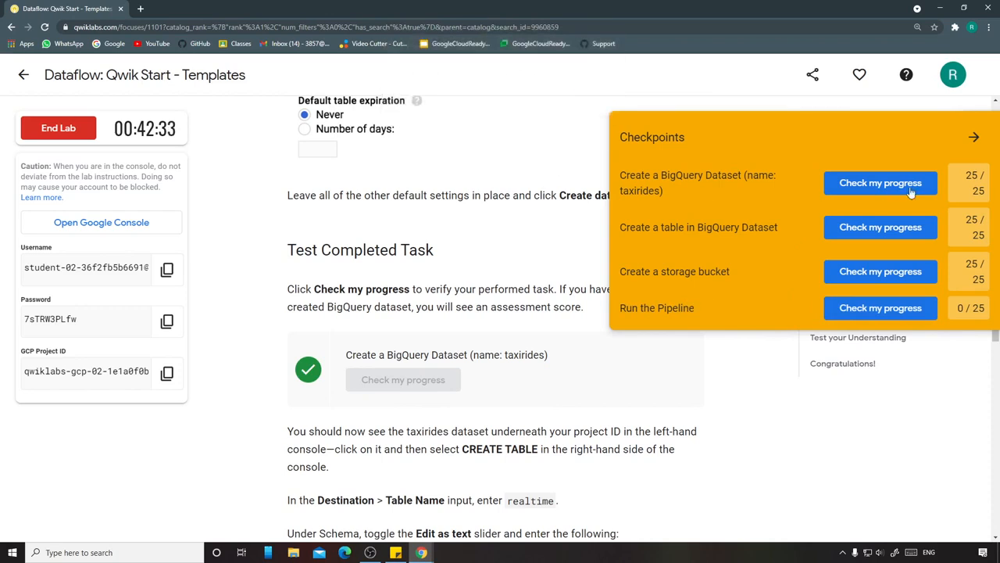
click(983, 146)
Copy the table name realtime from the lab instructions and return to the BigQuery workspace.
scroll(536, 351, down, 5)
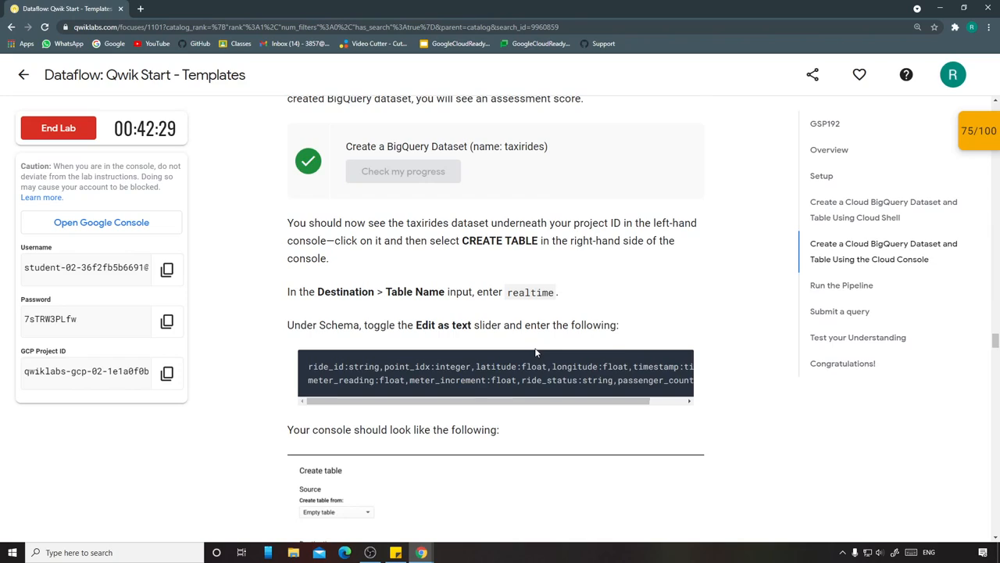
scroll(536, 352, down, 1)
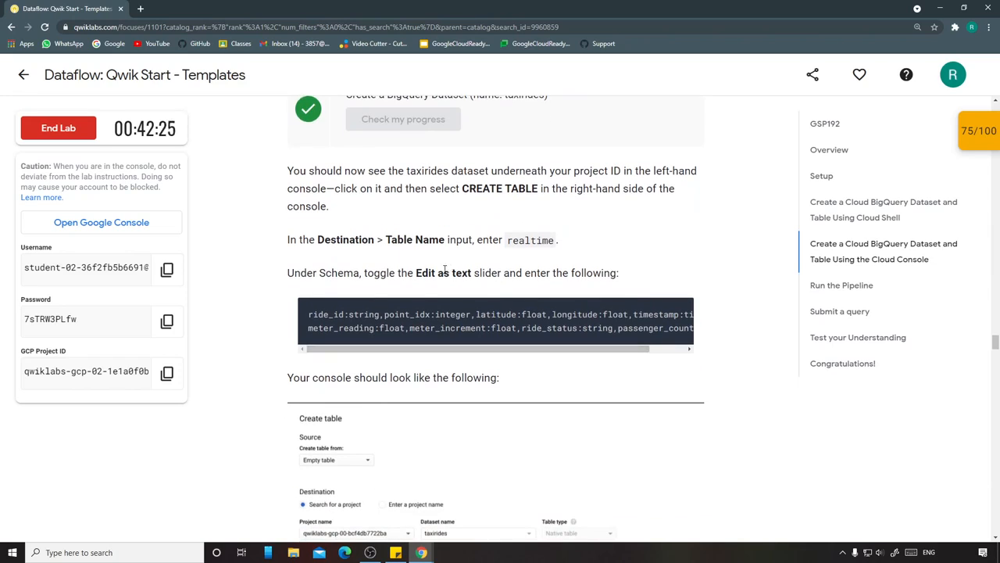
double_click(528, 240)
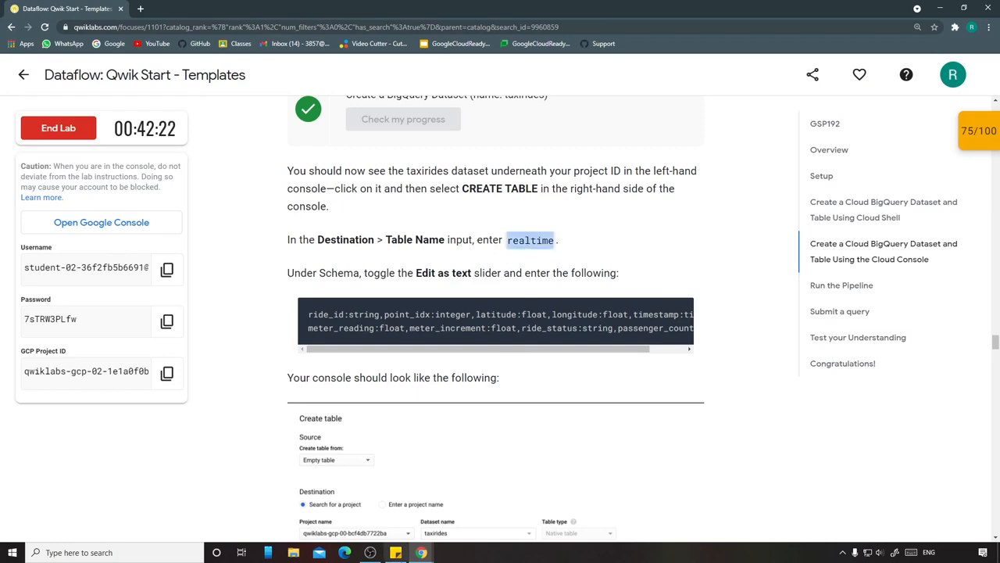
mouse_move(426, 553)
click(500, 500)
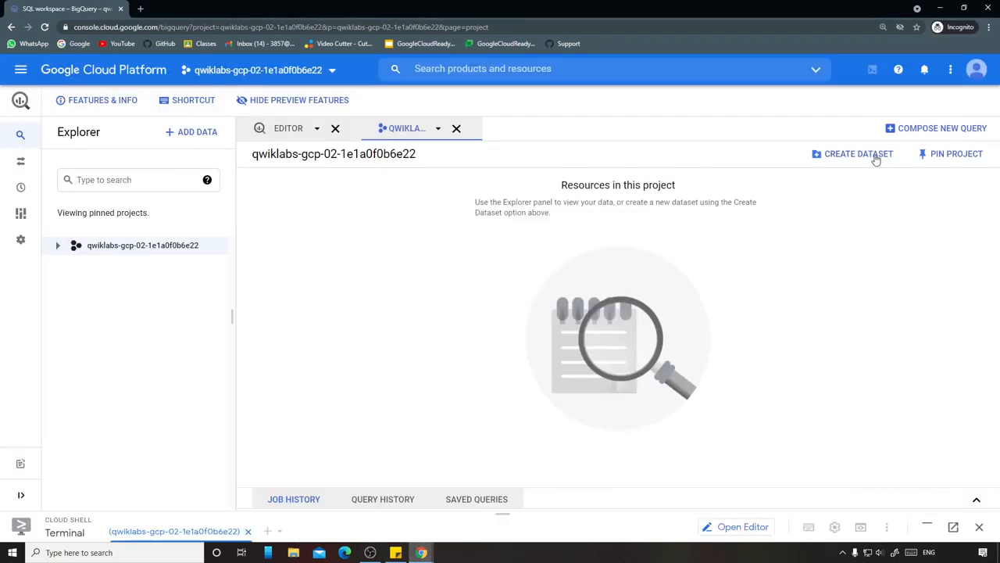
Open the taxirides dataset under the lab project and bring up the form for creating a table in it.
click(57, 245)
click(106, 266)
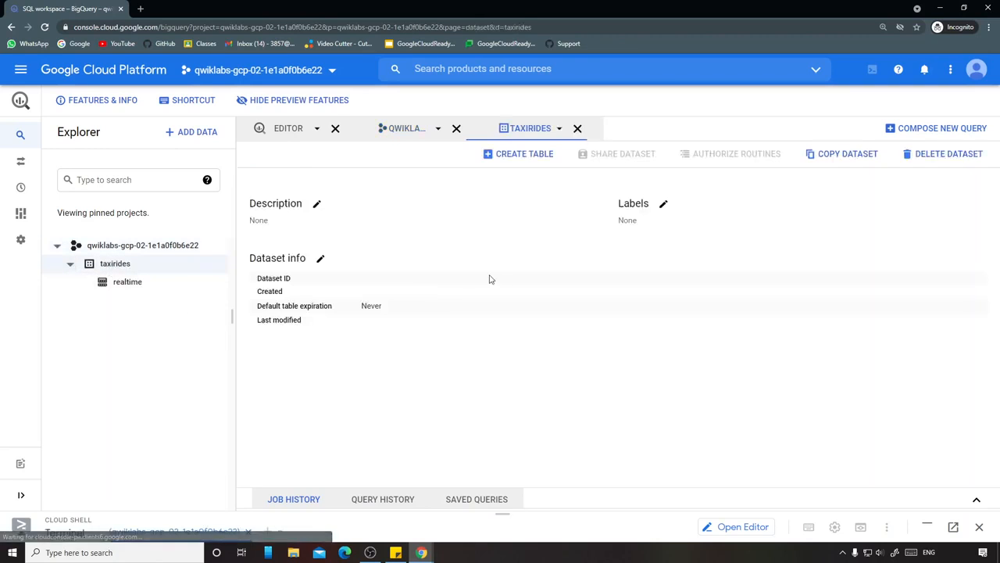
click(605, 159)
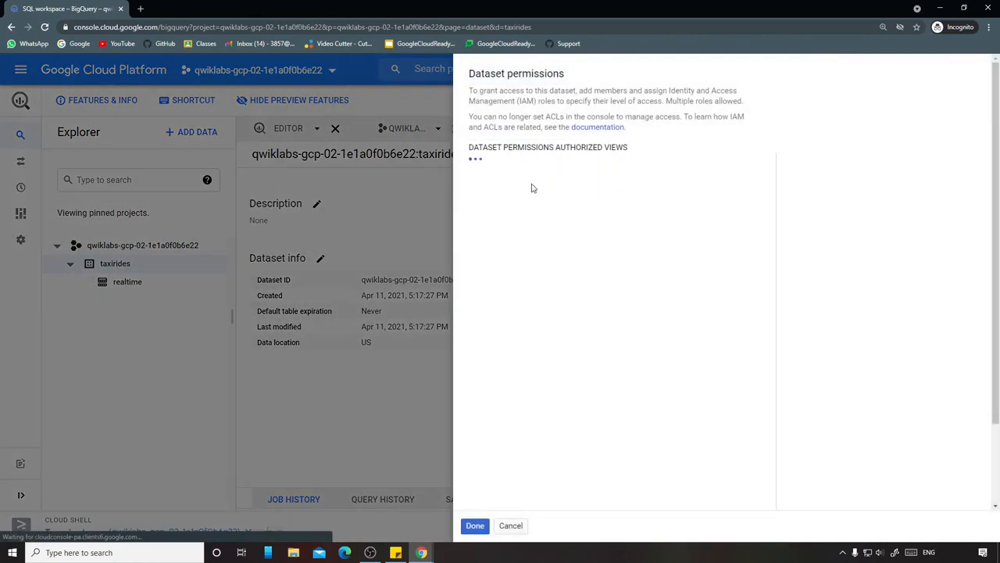
click(508, 526)
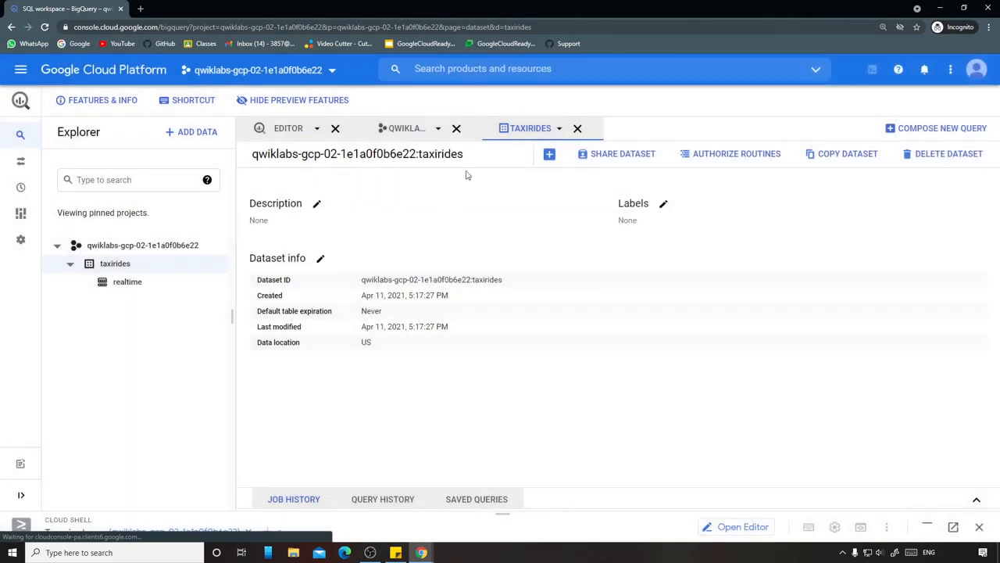
click(550, 154)
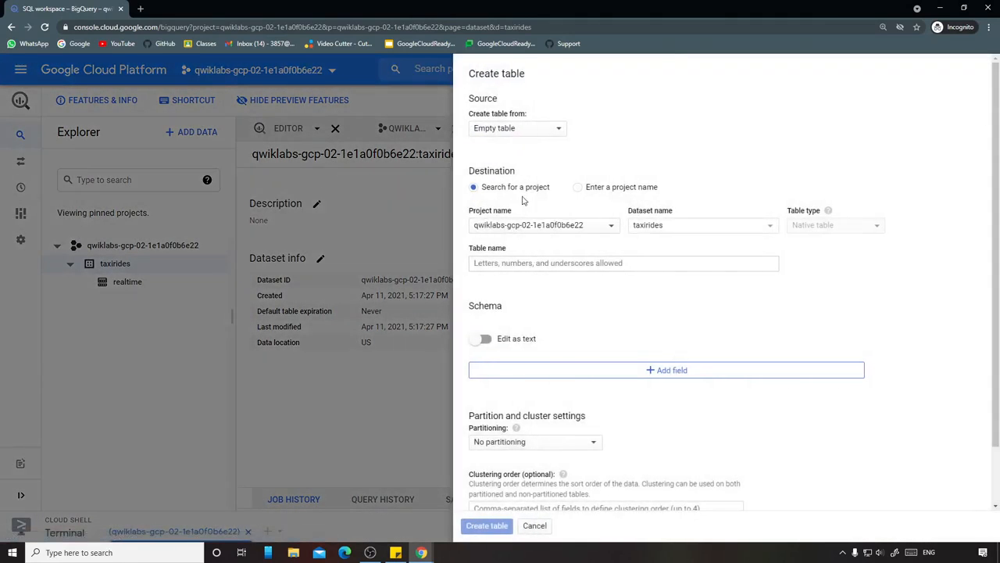
Configure the new table with an empty table source, the name realtime and schema editing as text.
click(539, 129)
click(501, 151)
click(593, 261)
text(realtime)
click(482, 339)
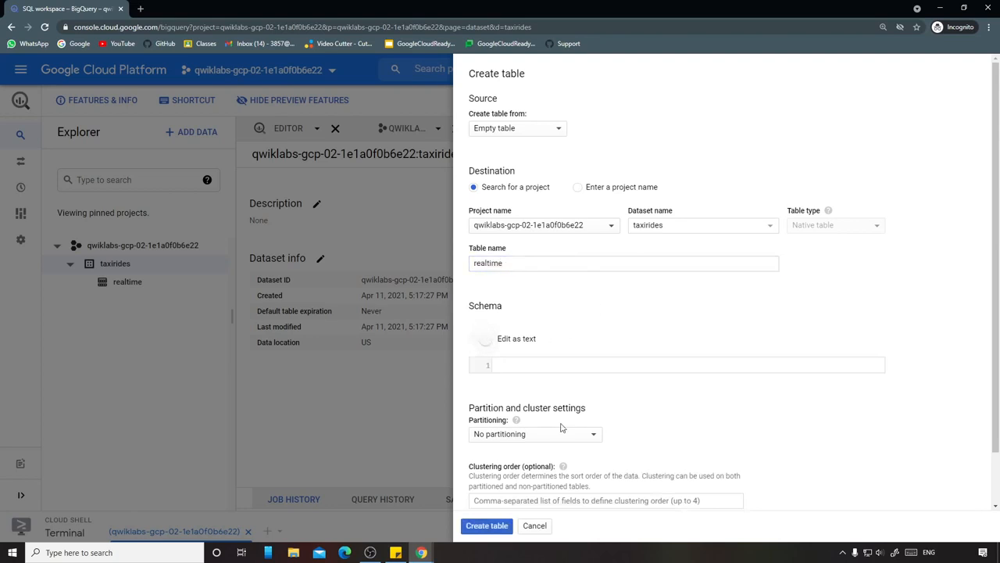
Copy the ride schema from ride_id:string to passenger_count:integer from the lab and paste it as the table's schema text.
mouse_move(421, 552)
click(366, 504)
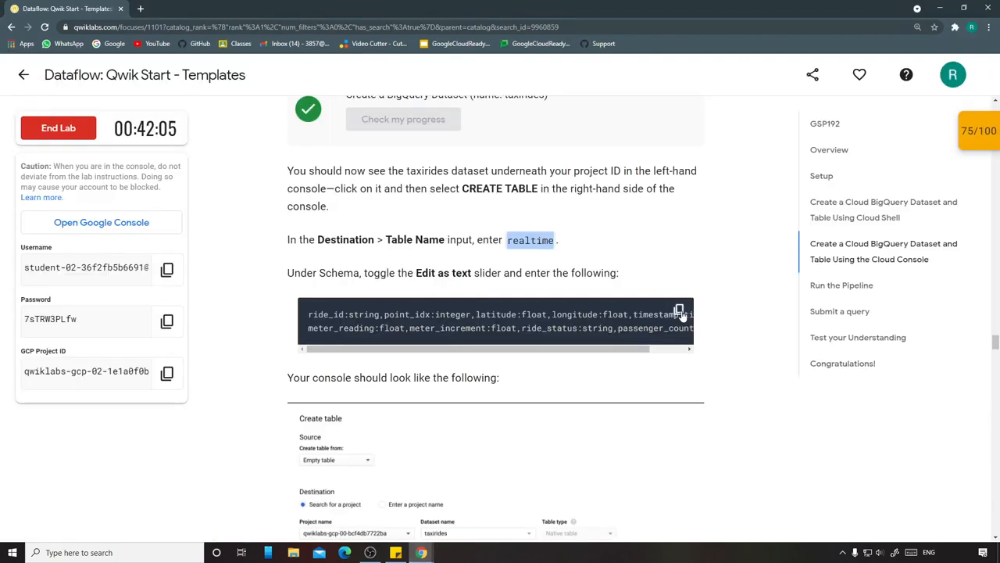
click(481, 504)
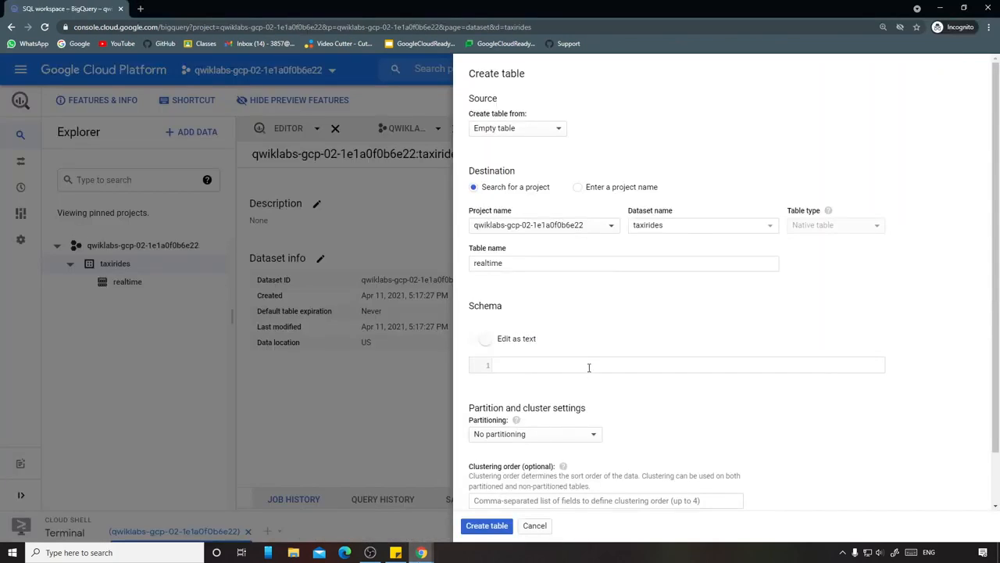
text(ride_id:string,point_idx:integer,latitude:float,longitude:float,timestamp:timestamp, meter_reading:float,meter_increment:float,ride_status:string,passenger_count:integer)
Try to create the realtime table with no partitioning, then cancel the table form.
scroll(591, 420, down, 2)
click(485, 525)
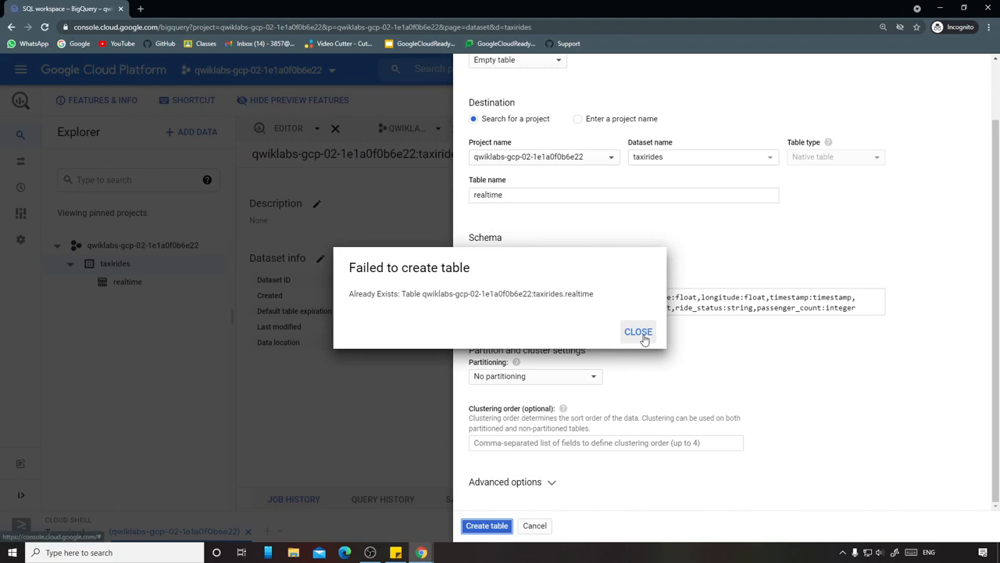
click(638, 333)
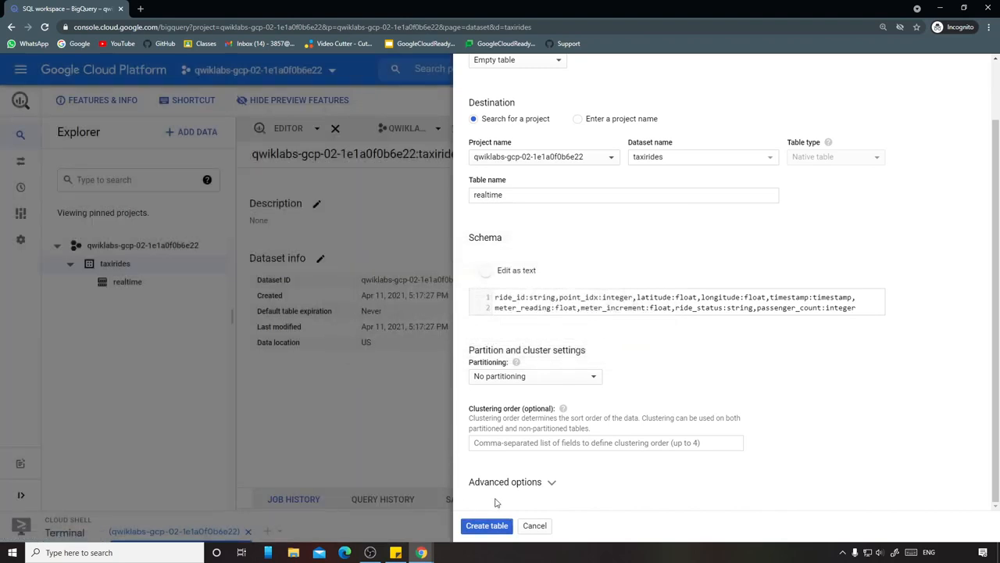
scroll(563, 386, up, 2)
scroll(547, 437, down, 2)
click(535, 525)
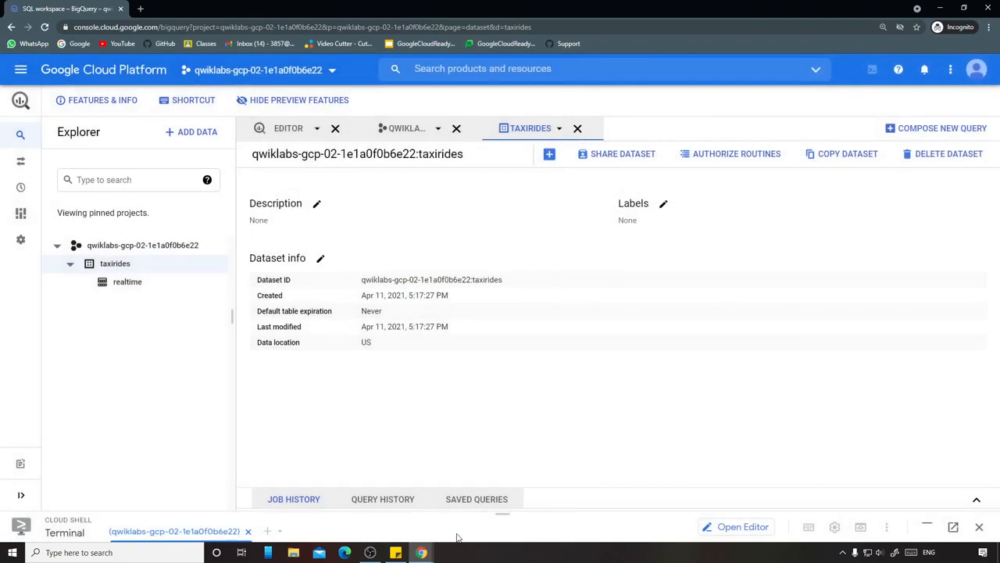
Return to the lab page and check the progress of the task for creating a table in the BigQuery dataset.
mouse_move(421, 553)
click(399, 522)
scroll(491, 356, down, 5)
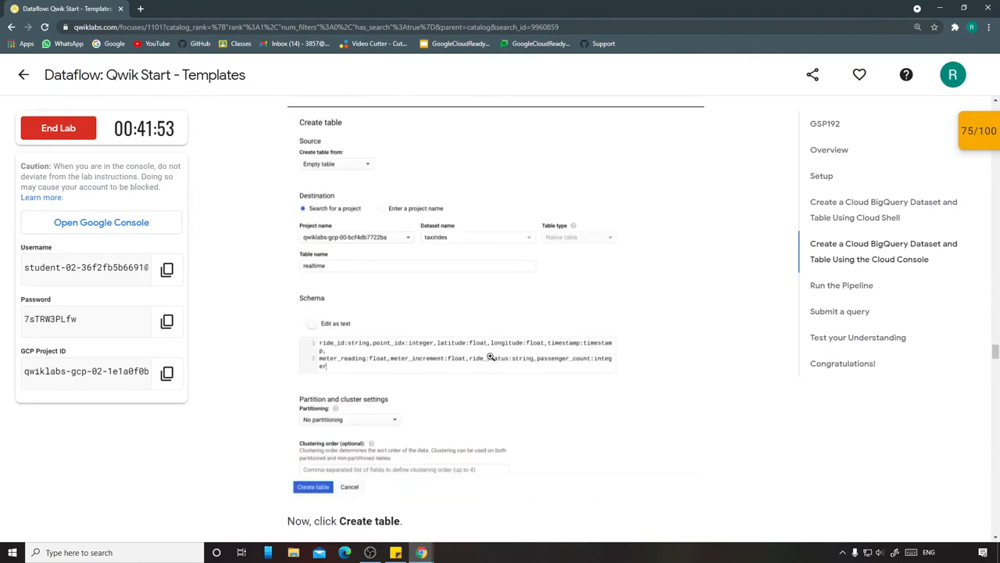
scroll(490, 357, down, 3)
click(438, 325)
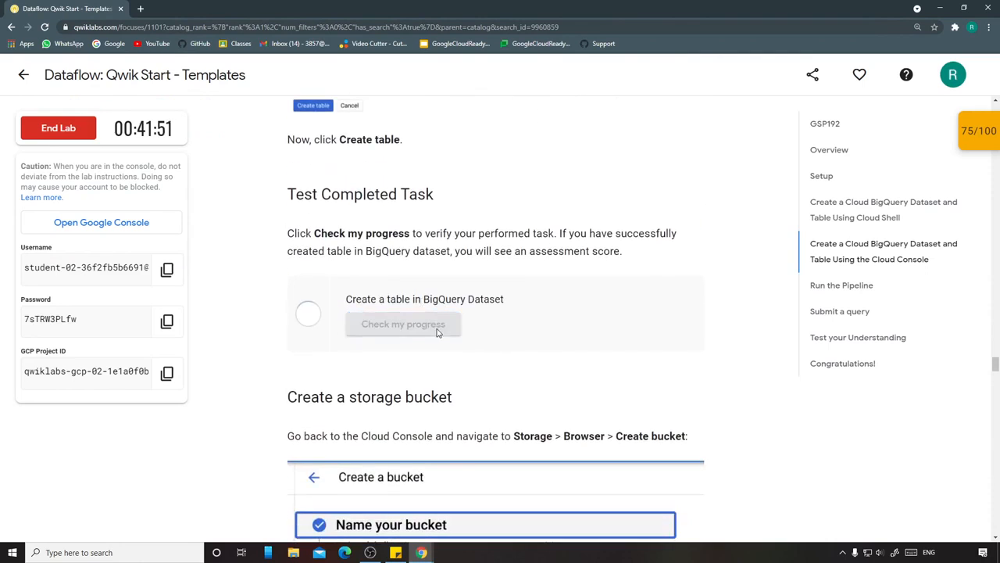
Check the lab progress for the storage bucket task in the Cloud Console section.
scroll(500, 344, down, 3)
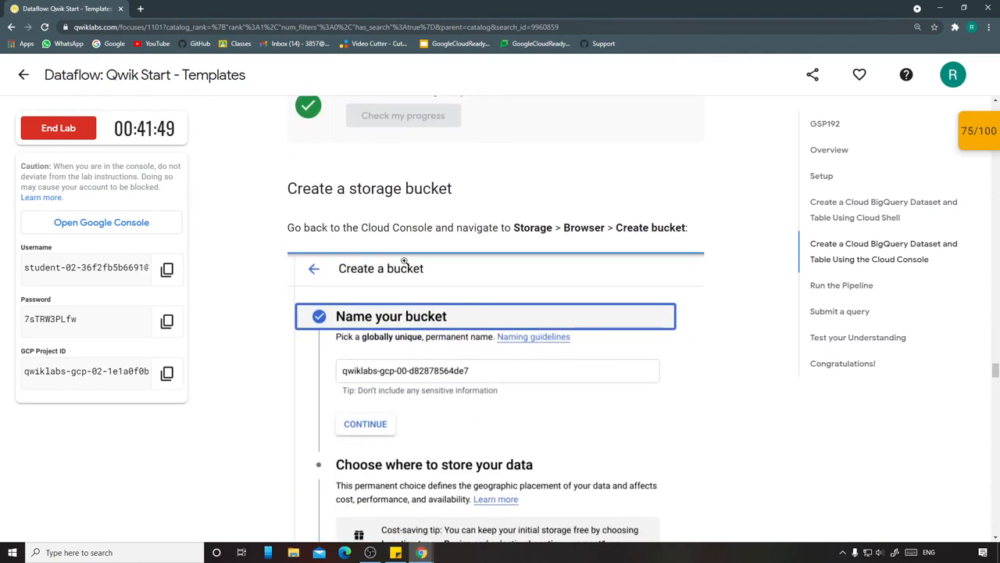
scroll(487, 271, down, 6)
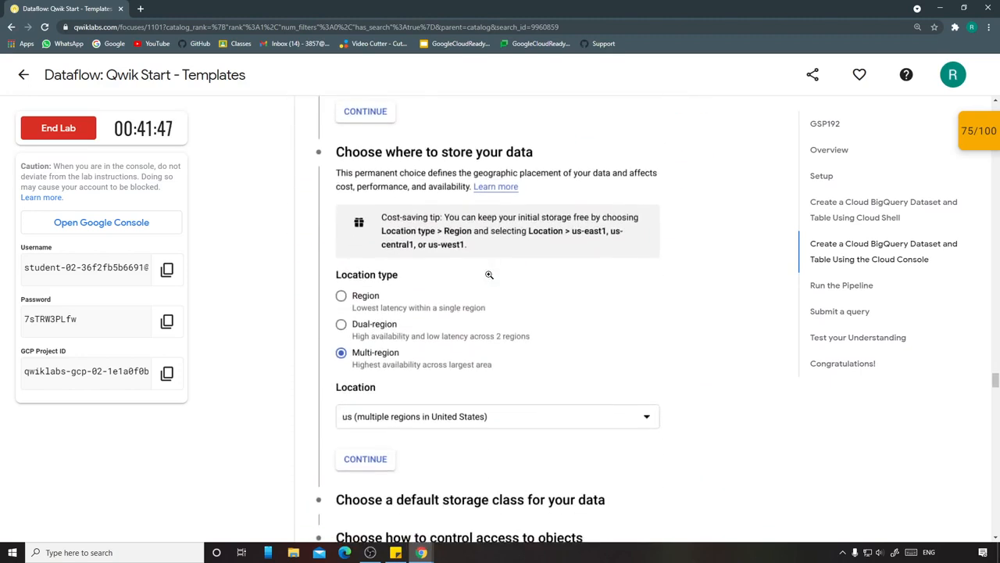
scroll(481, 297, down, 3)
click(465, 320)
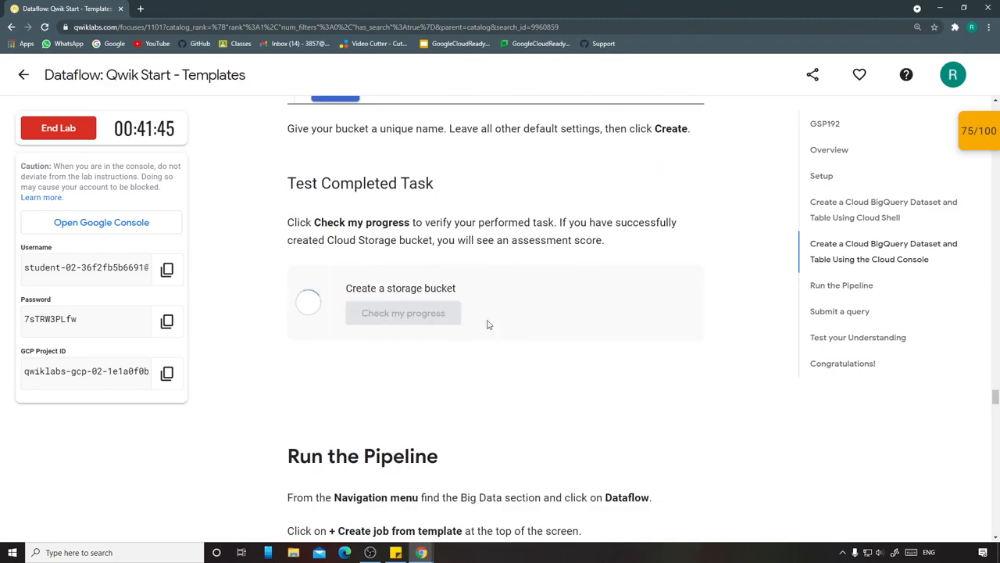
Review the lab's Run the Pipeline instructions for the Dataflow job's template, topic, output table and temporary location.
scroll(513, 330, down, 4)
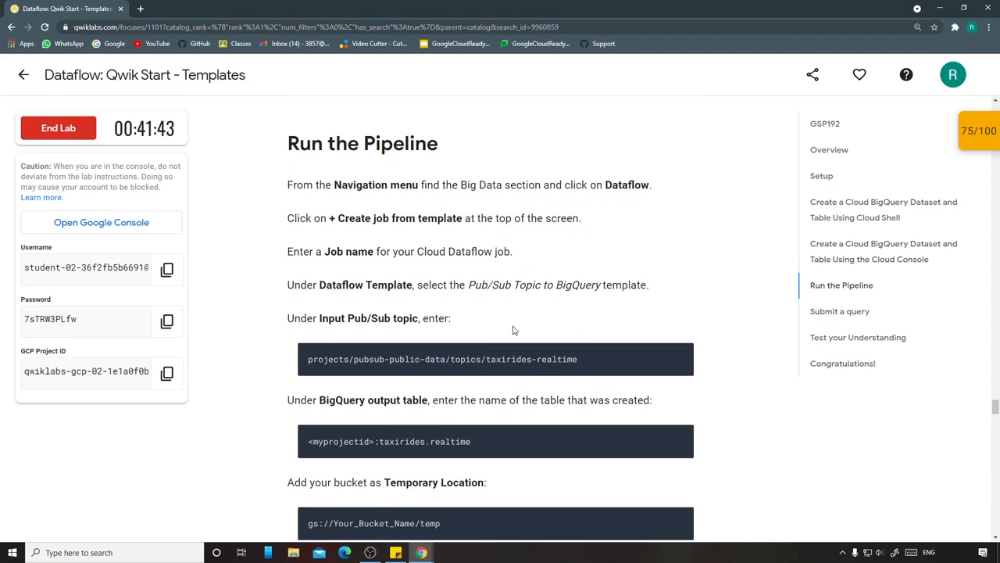
scroll(513, 330, down, 1)
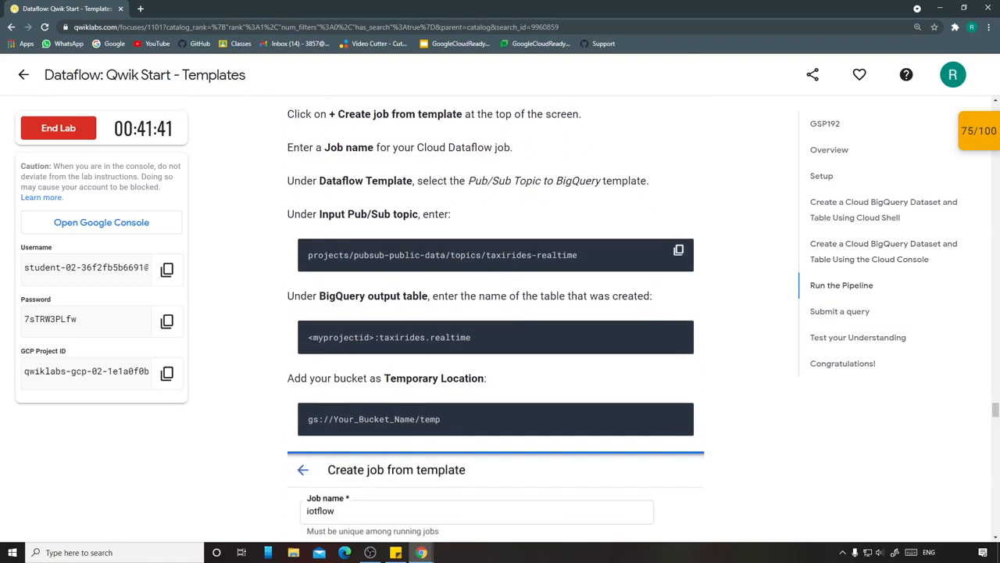
scroll(495, 266, up, 3)
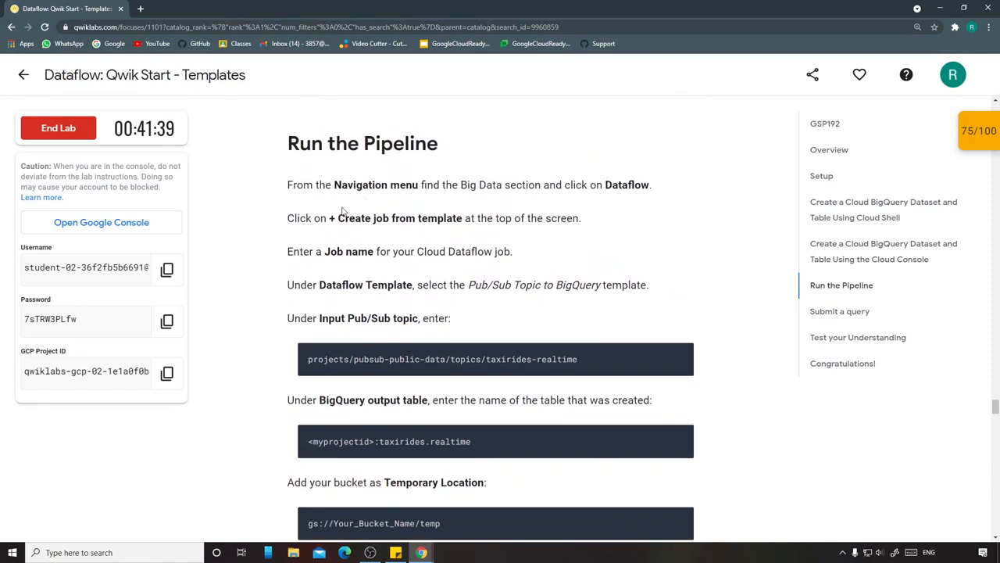
Switch to the Google Cloud console, go to Dataflow and start creating a job from a template.
click(513, 500)
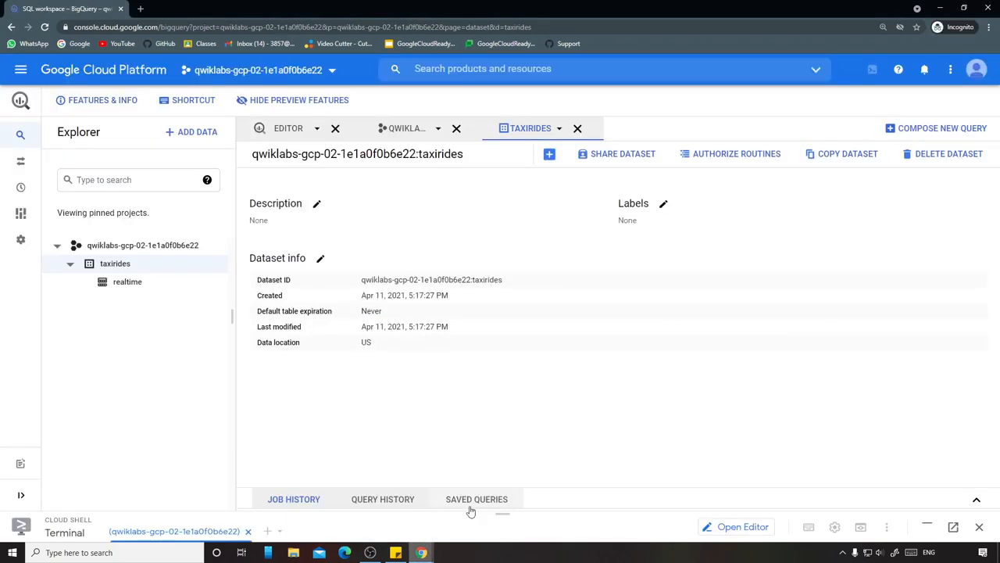
click(22, 70)
scroll(125, 347, down, 15)
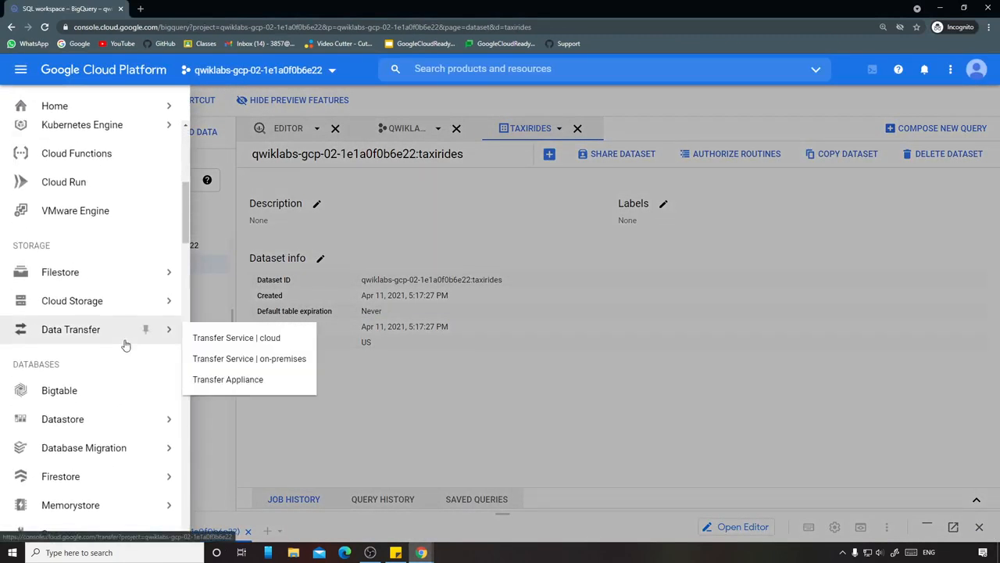
scroll(128, 341, down, 5)
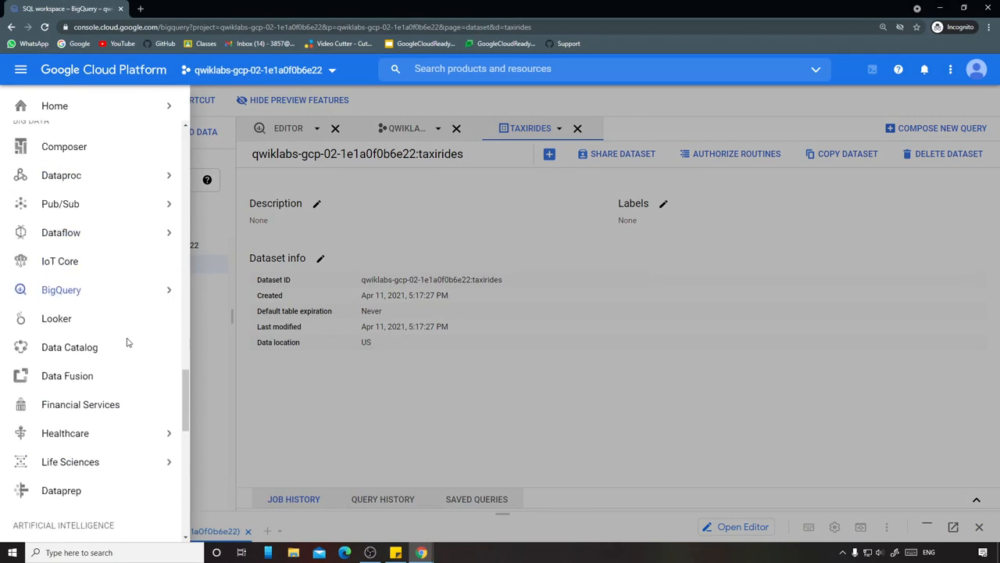
scroll(86, 313, up, 2)
click(144, 342)
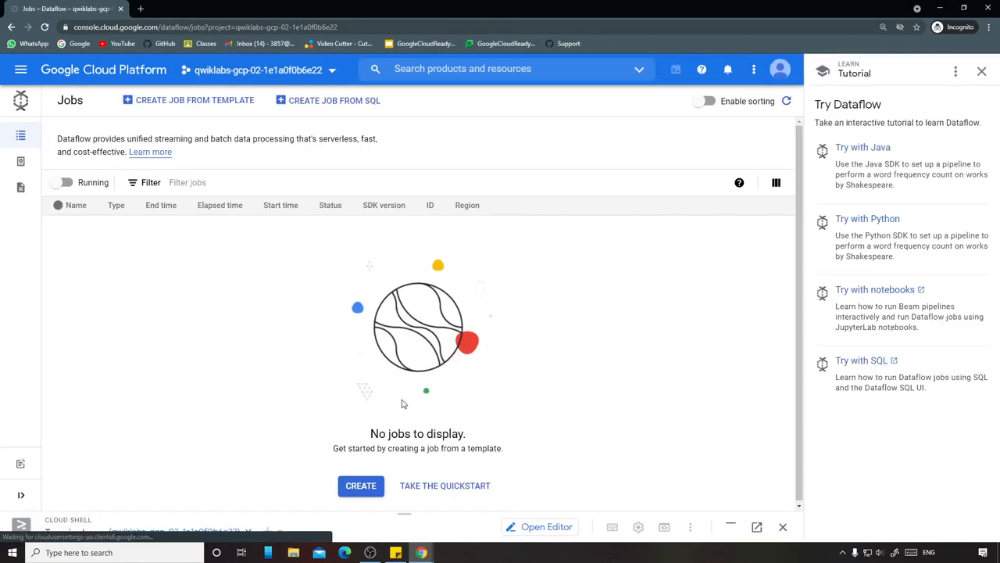
click(229, 105)
Copy the words "Job name" from the lab's Run the Pipeline instructions and use them as the Dataflow job's name.
mouse_move(421, 552)
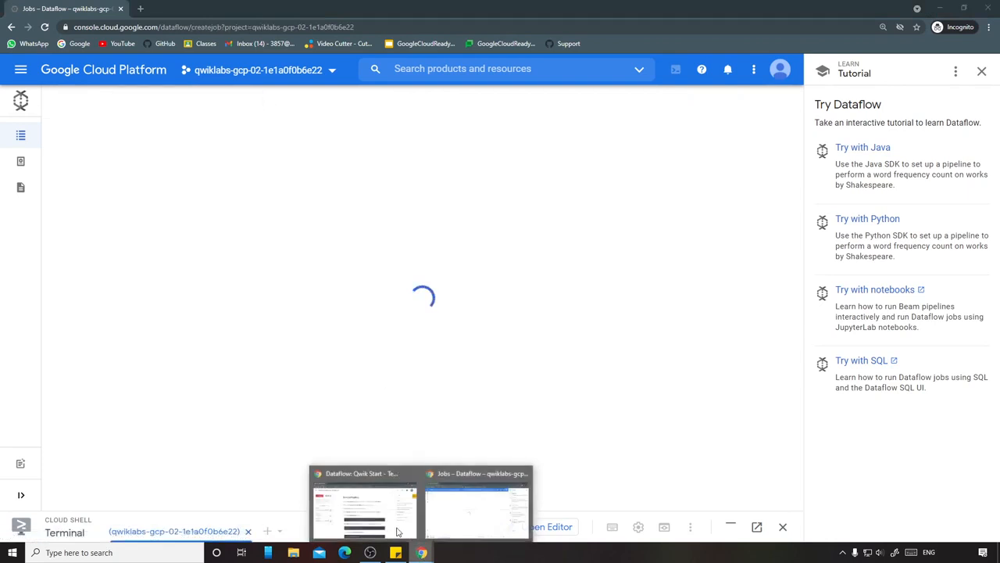
click(362, 508)
scroll(553, 332, down, 1)
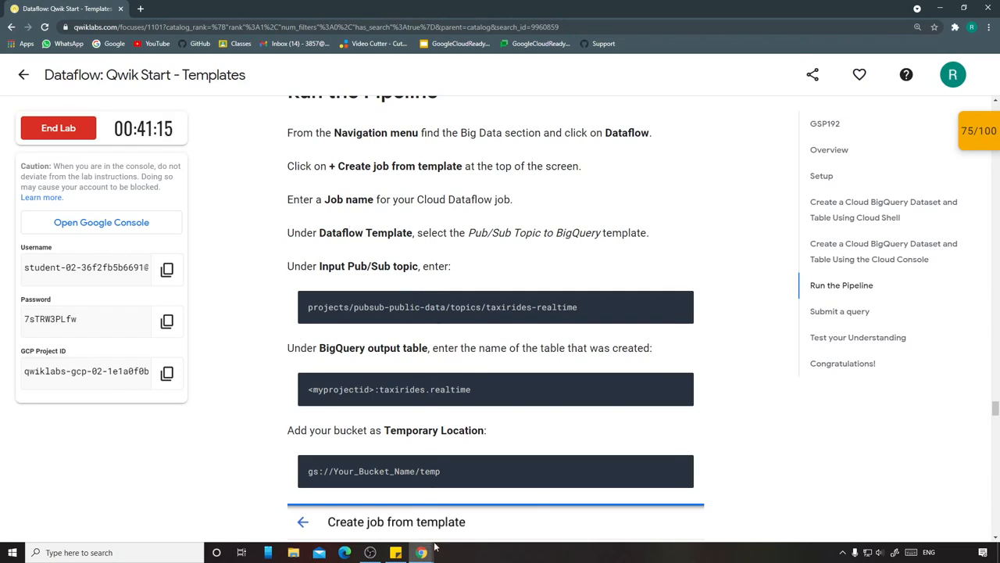
mouse_move(422, 551)
click(582, 532)
click(134, 146)
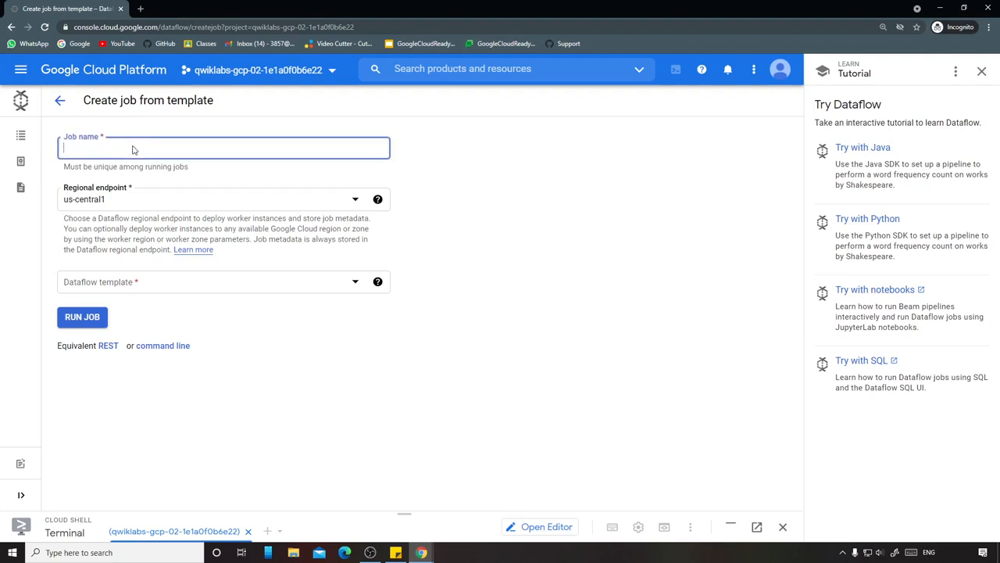
click(422, 551)
click(346, 497)
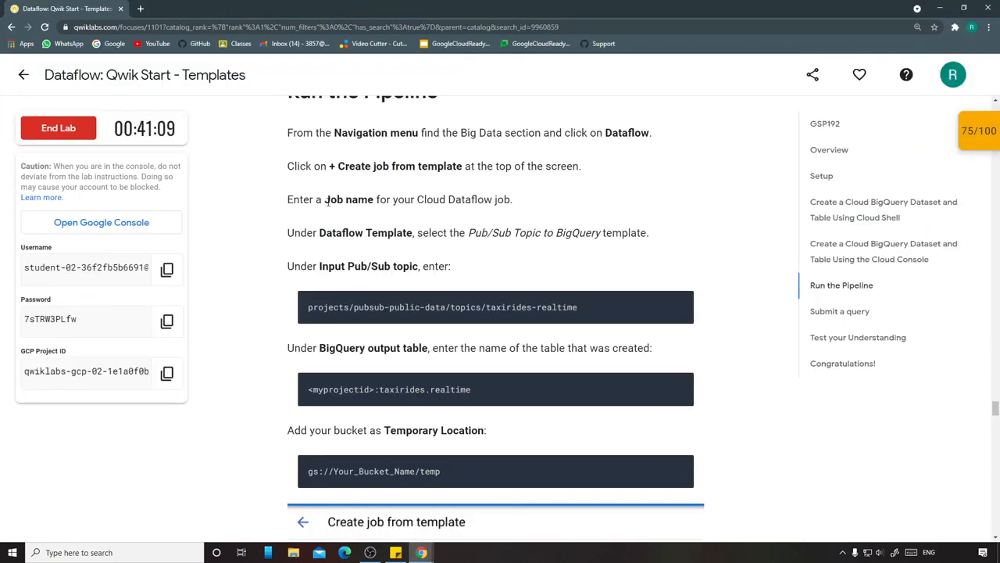
drag(325, 201, 376, 201)
key(ctrl+c)
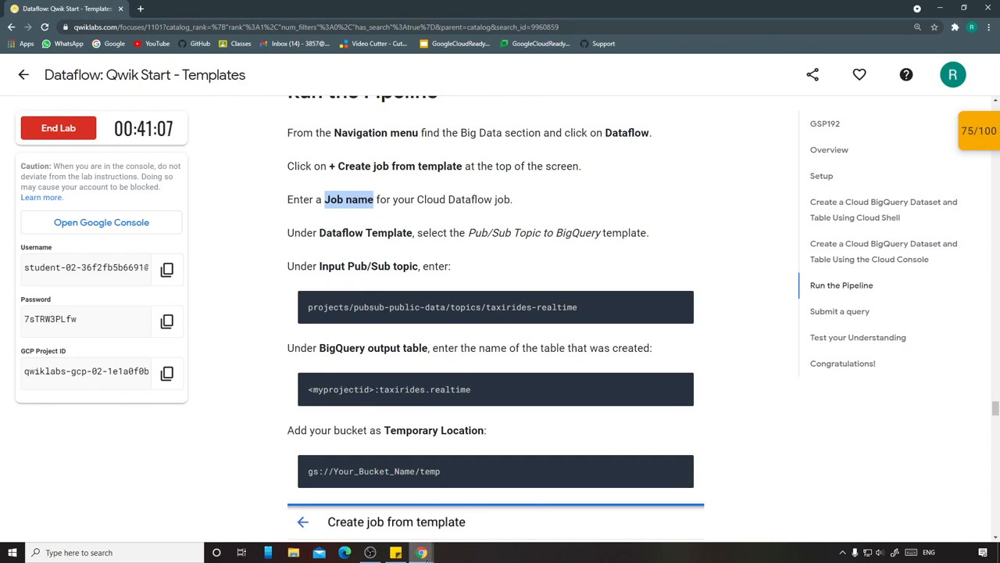
click(422, 553)
click(454, 509)
key(ctrl+v)
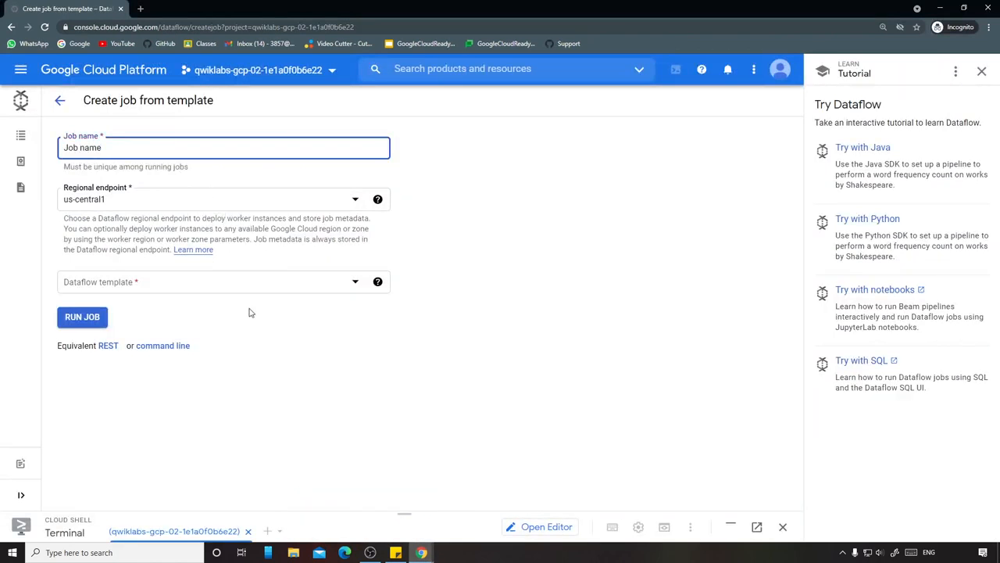
click(422, 553)
click(364, 508)
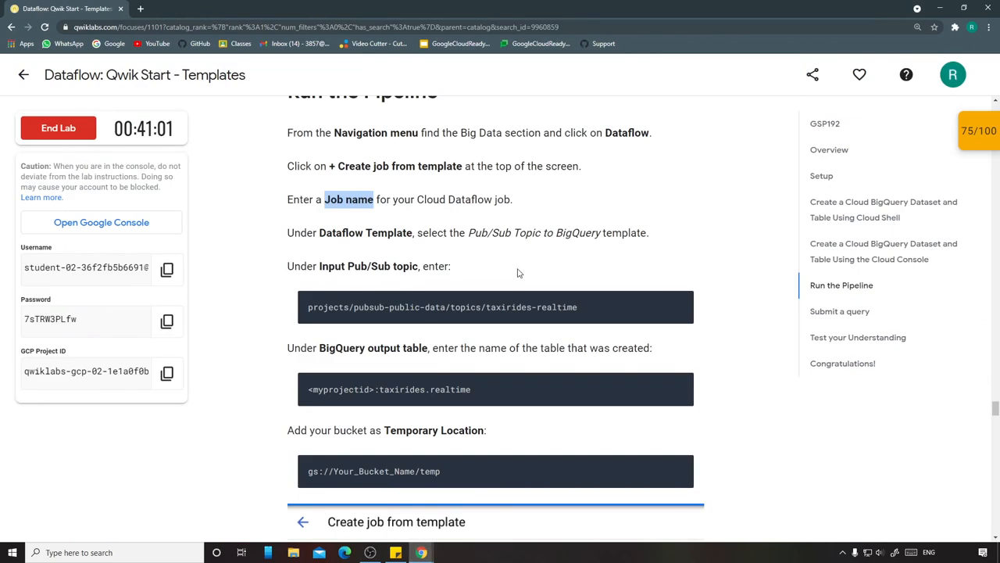
click(678, 306)
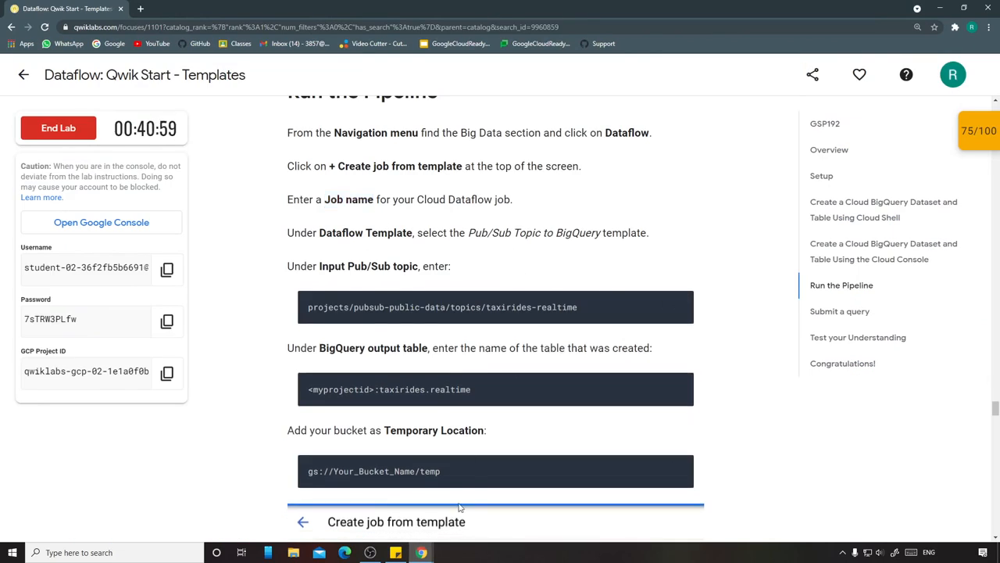
click(422, 553)
click(480, 512)
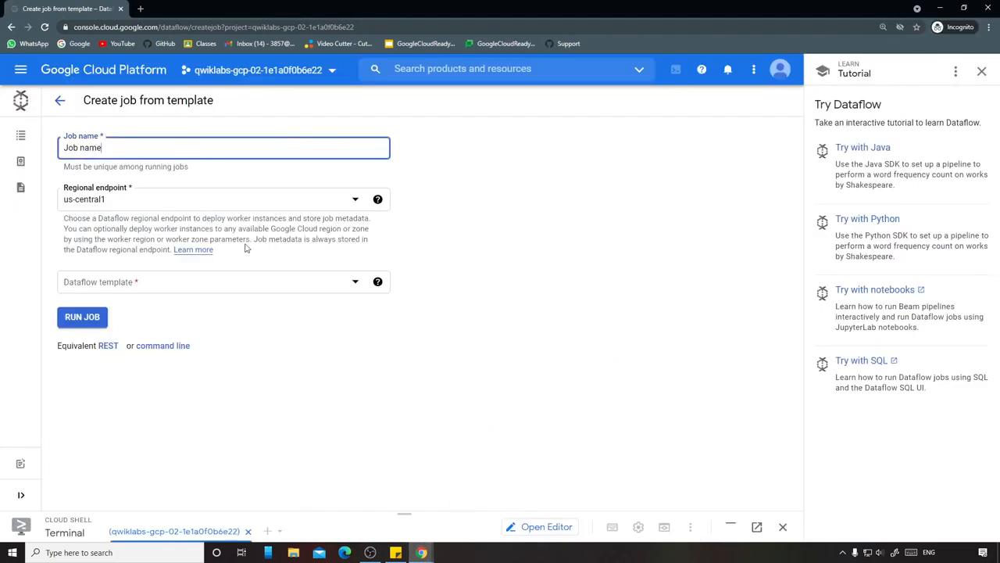
click(166, 282)
key(ctrl+v)
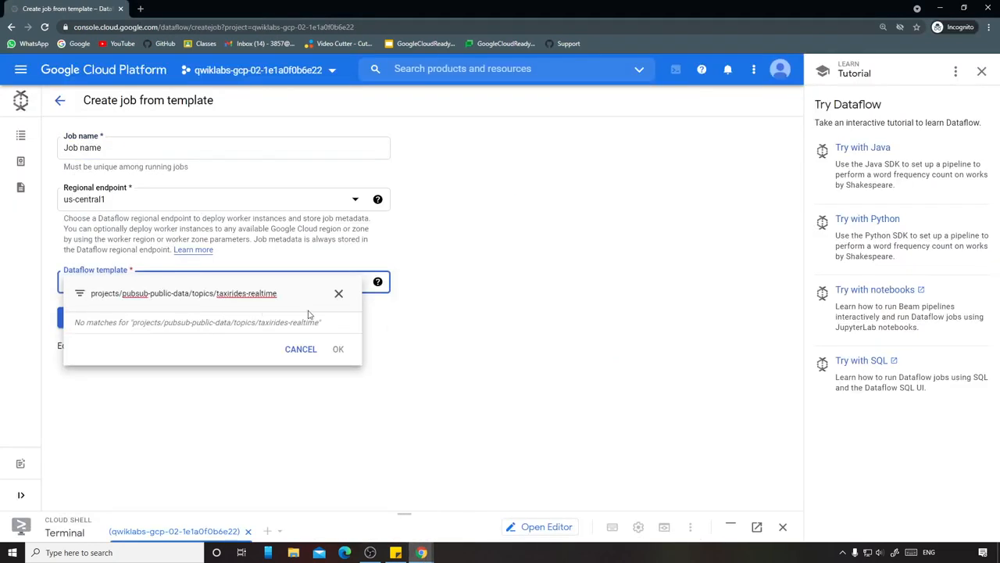
click(299, 351)
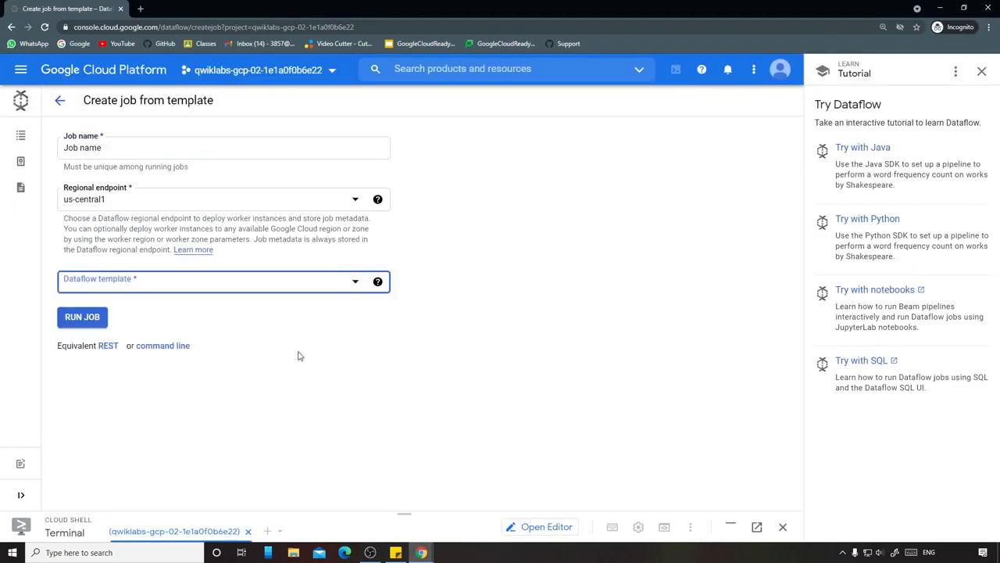
Clear the template filter, check the lab's example job form, and choose Pub/Sub Topic to BigQuery as the Dataflow template.
click(178, 282)
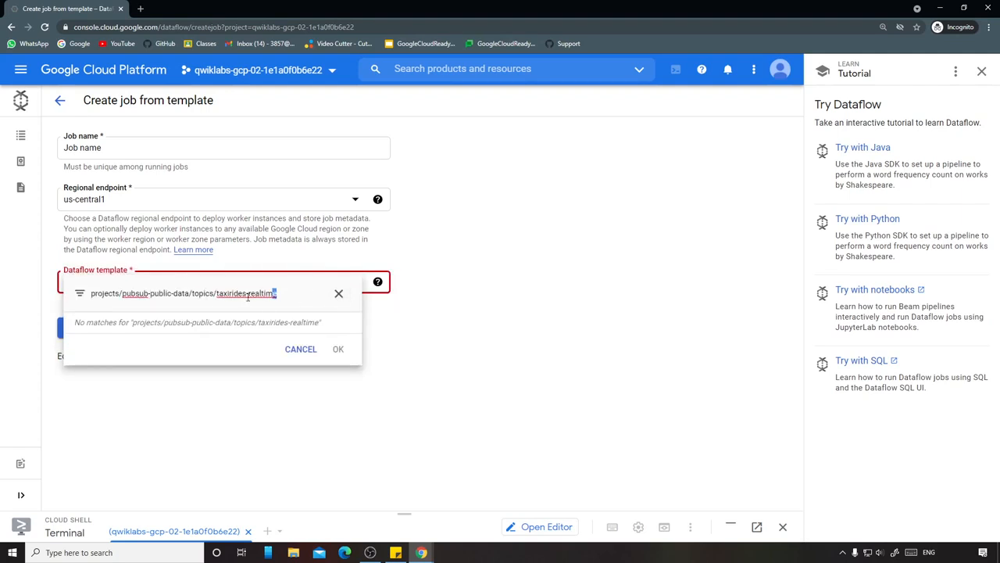
drag(313, 295, 65, 304)
key(BackSpace)
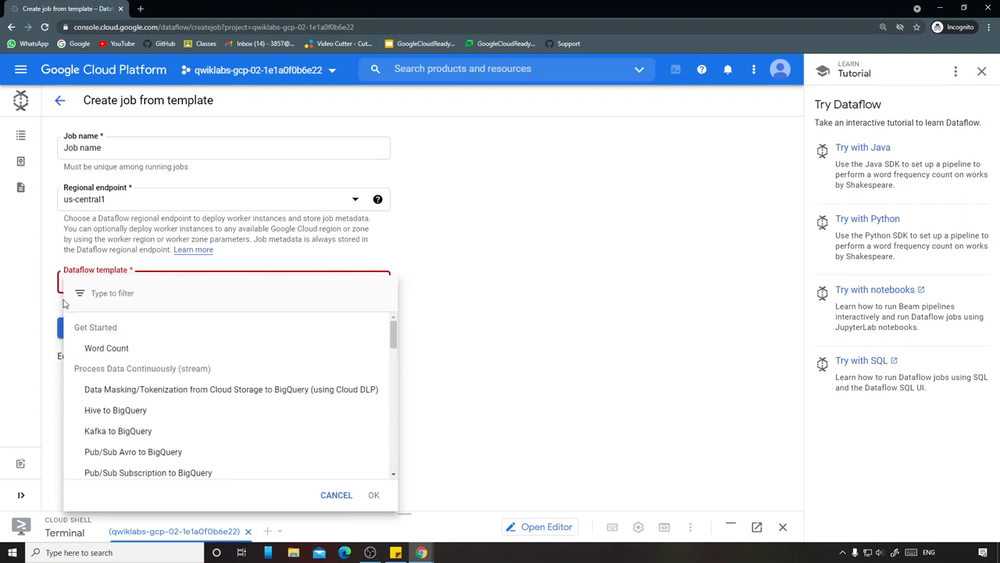
scroll(214, 405, down, 5)
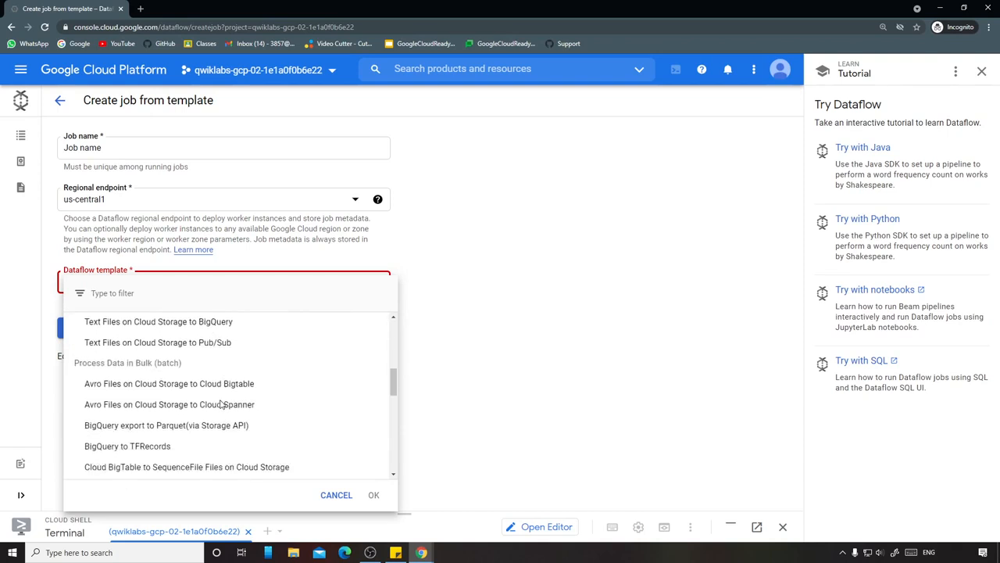
scroll(219, 401, down, 8)
scroll(258, 419, up, 3)
scroll(258, 420, up, 15)
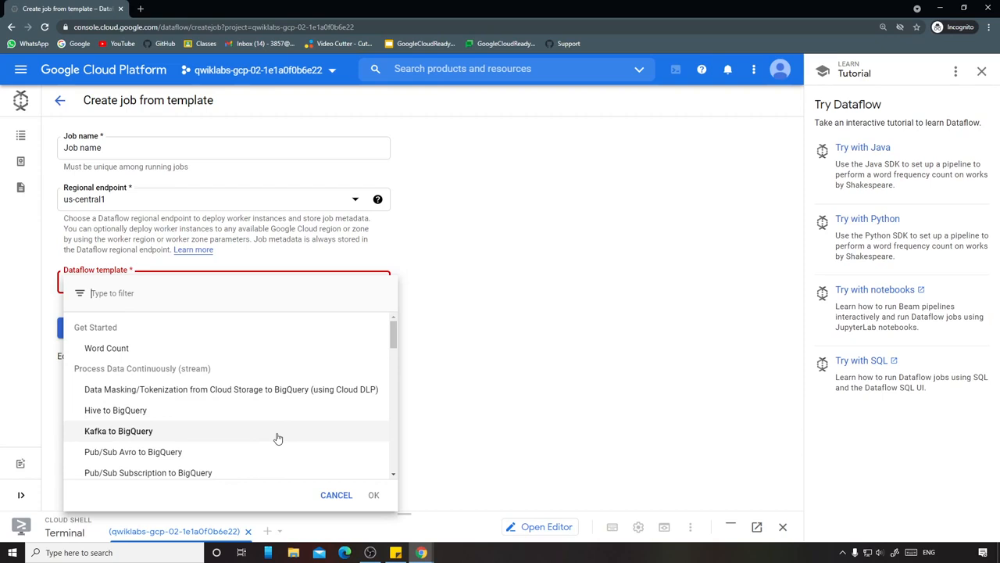
mouse_move(414, 551)
click(374, 517)
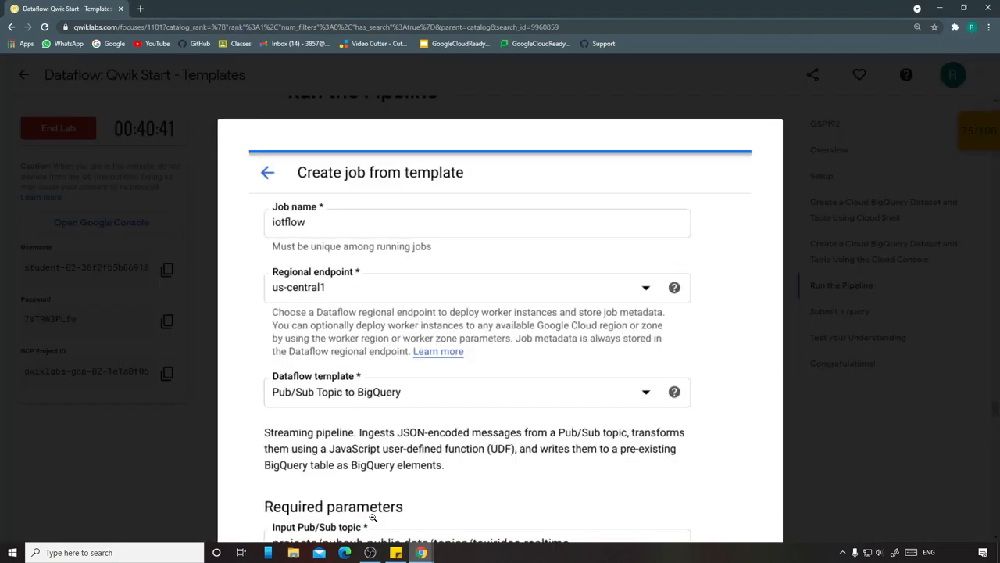
click(535, 378)
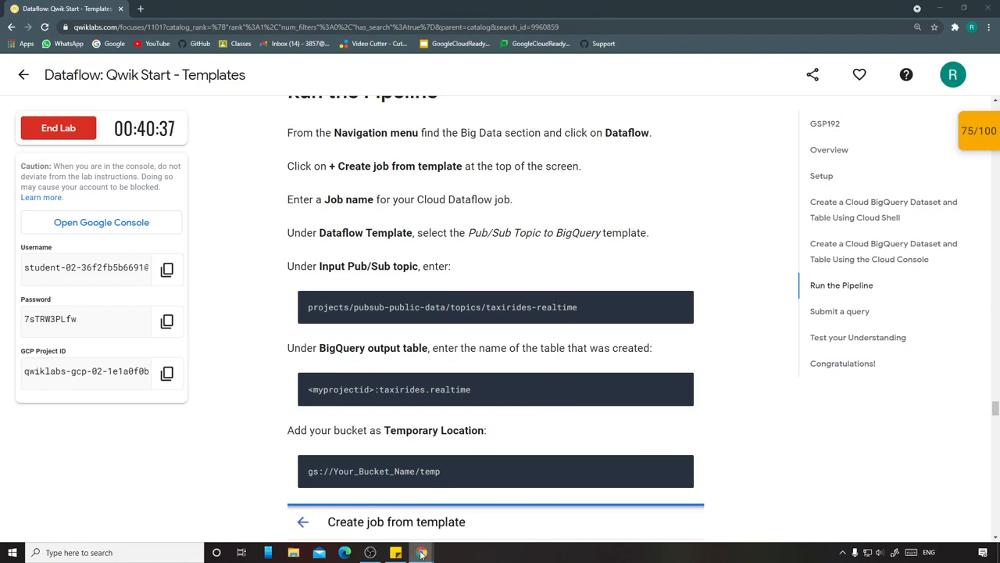
mouse_move(422, 551)
click(481, 512)
scroll(134, 400, down, 5)
scroll(134, 400, up, 3)
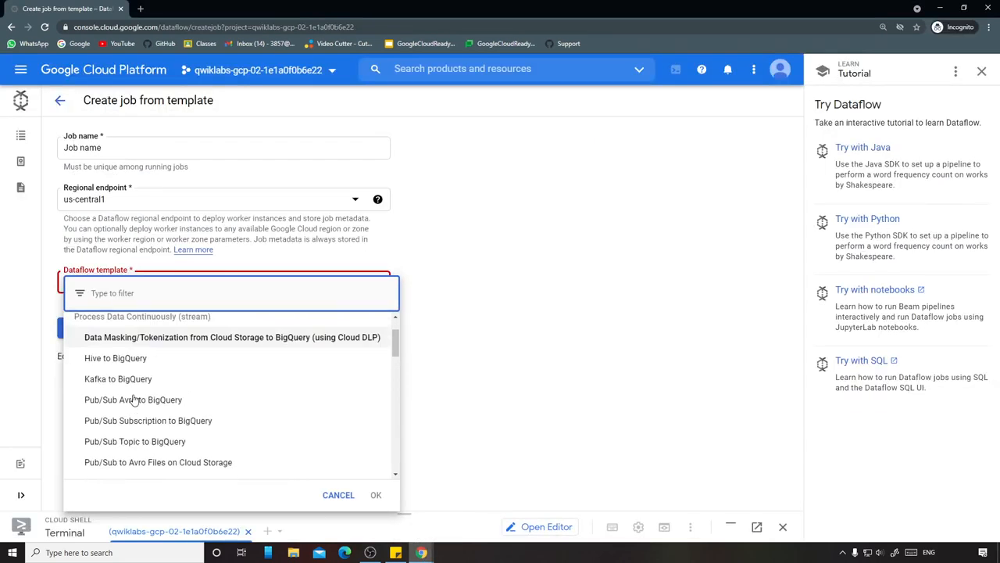
click(166, 442)
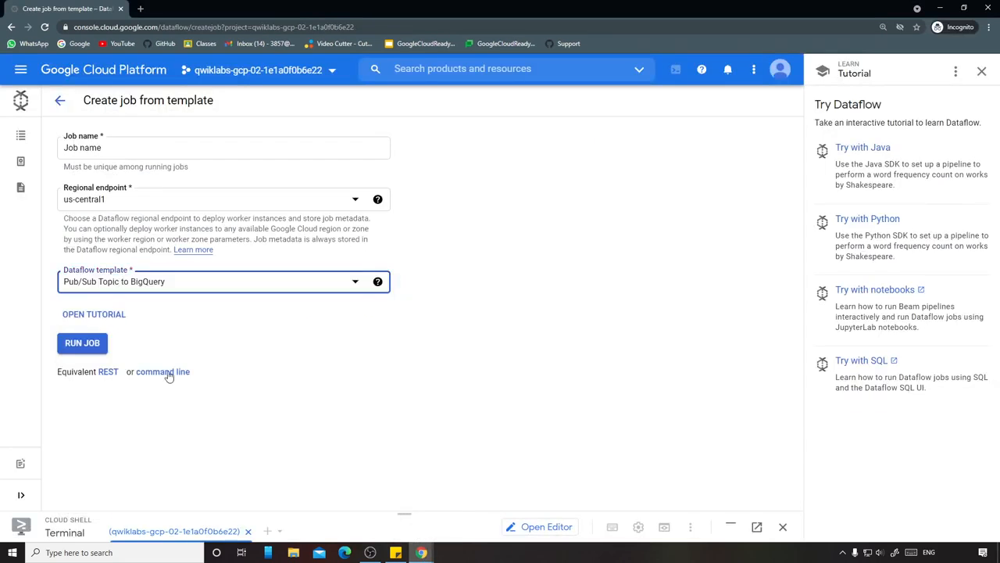
Copy projects/pubsub-public-data/topics/taxirides-realtime from the lab page and enter it as the job's input Pub/Sub topic.
scroll(254, 379, down, 2)
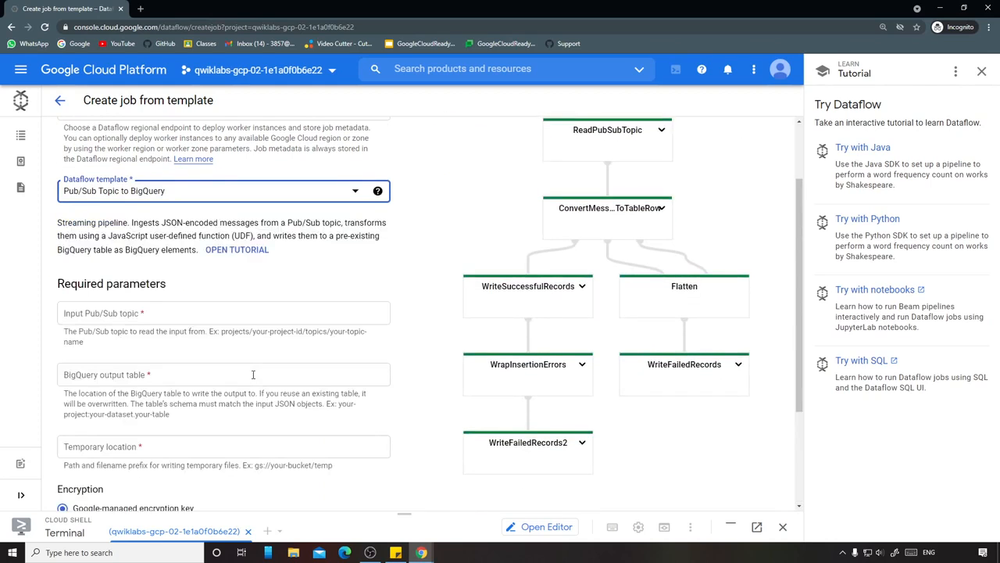
scroll(253, 374, down, 2)
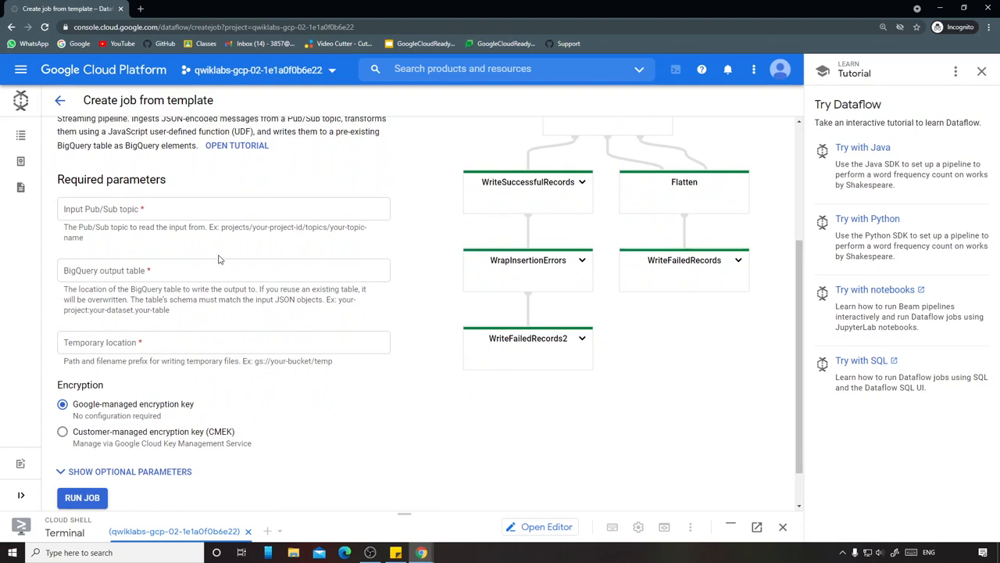
click(420, 551)
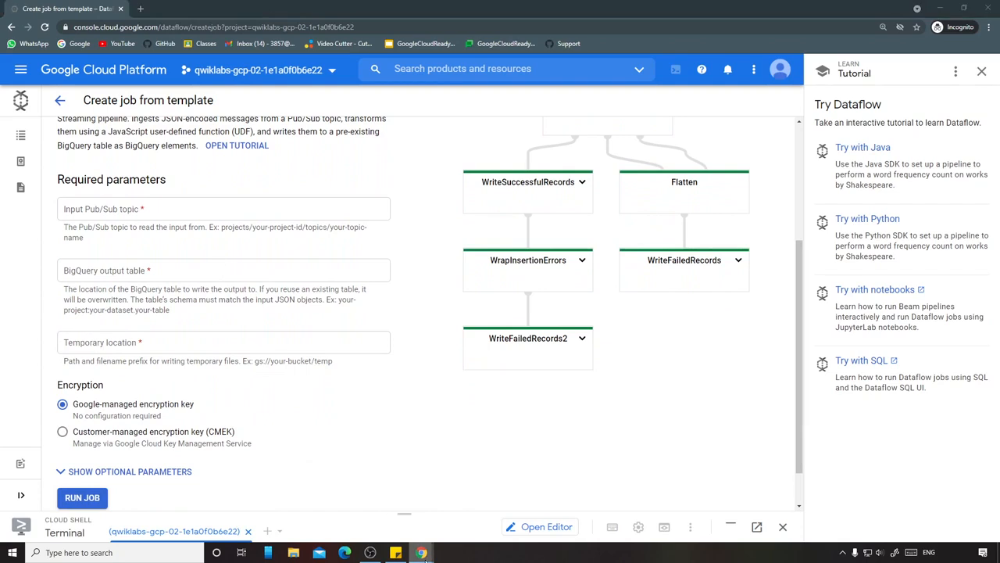
click(397, 518)
click(679, 304)
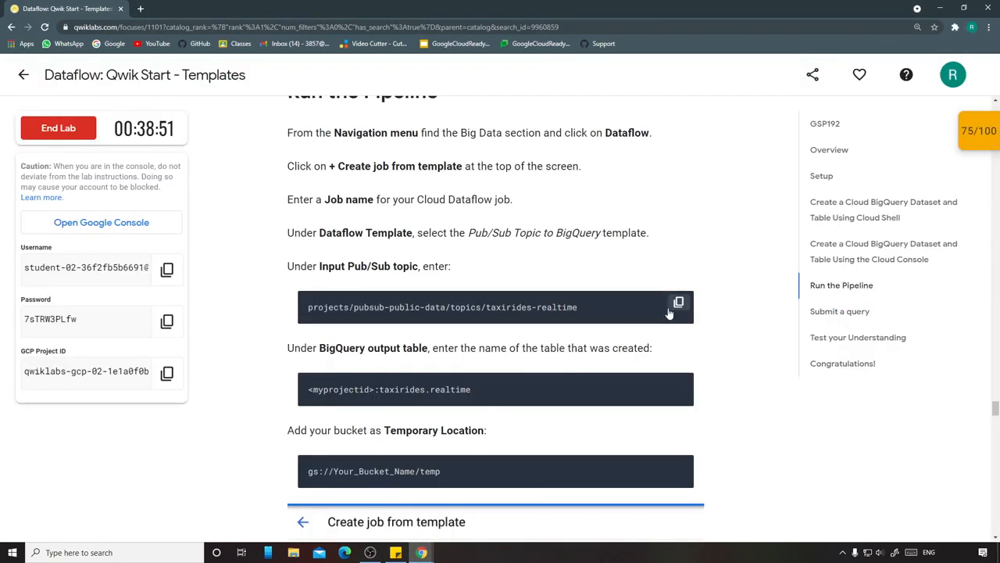
click(422, 551)
click(469, 513)
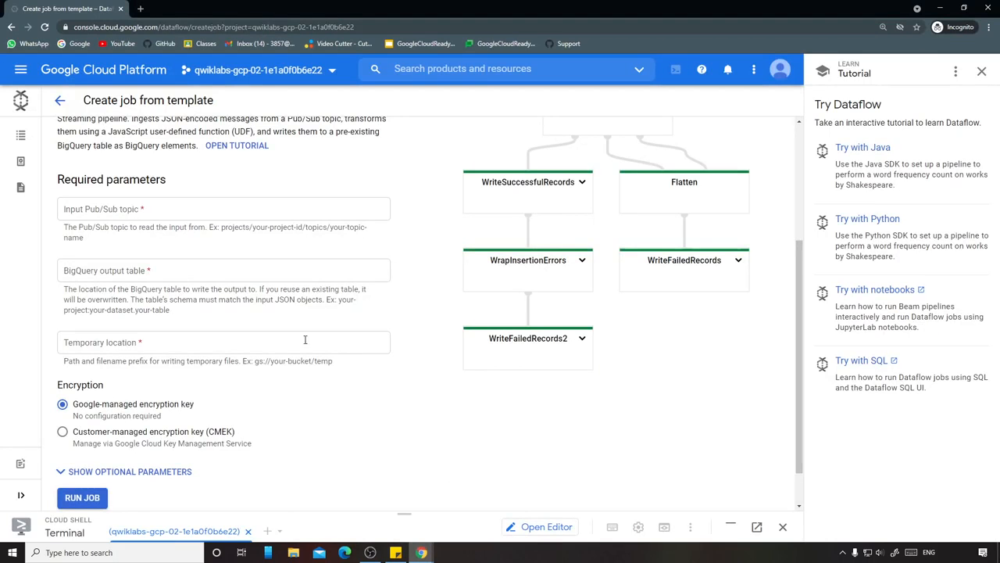
click(228, 211)
key(ctrl+v)
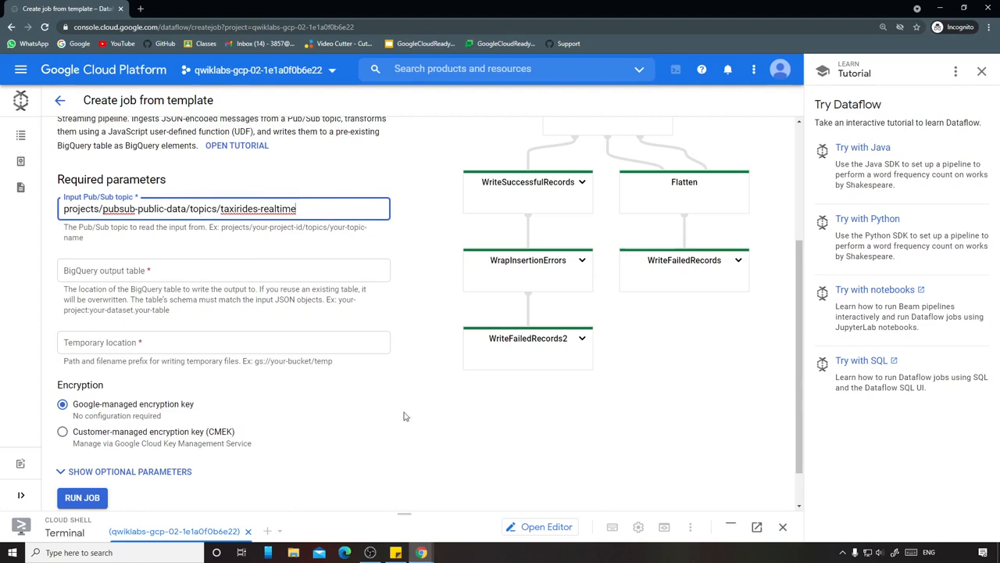
Copy the lab's output table path into BigQuery output table and remove the <myprojectid> placeholder, leaving :taxirides.realtime.
click(421, 551)
click(365, 512)
click(677, 386)
click(422, 551)
click(457, 509)
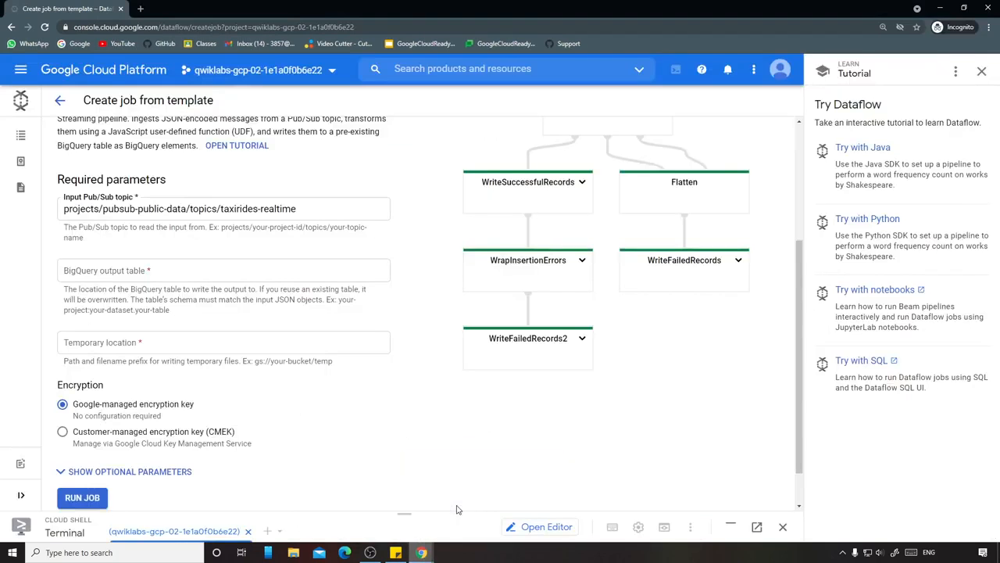
click(123, 269)
key(ctrl+v)
drag(122, 269, 63, 270)
key(BackSpace)
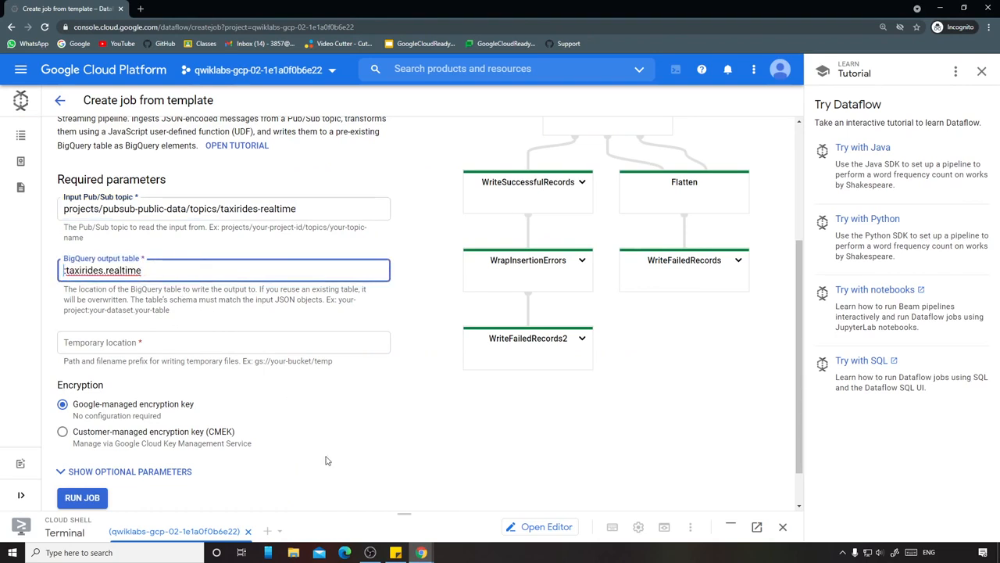
Copy the GCP project ID from the lab page and insert it before :taxirides.realtime in the BigQuery output table.
click(422, 552)
click(363, 504)
click(167, 373)
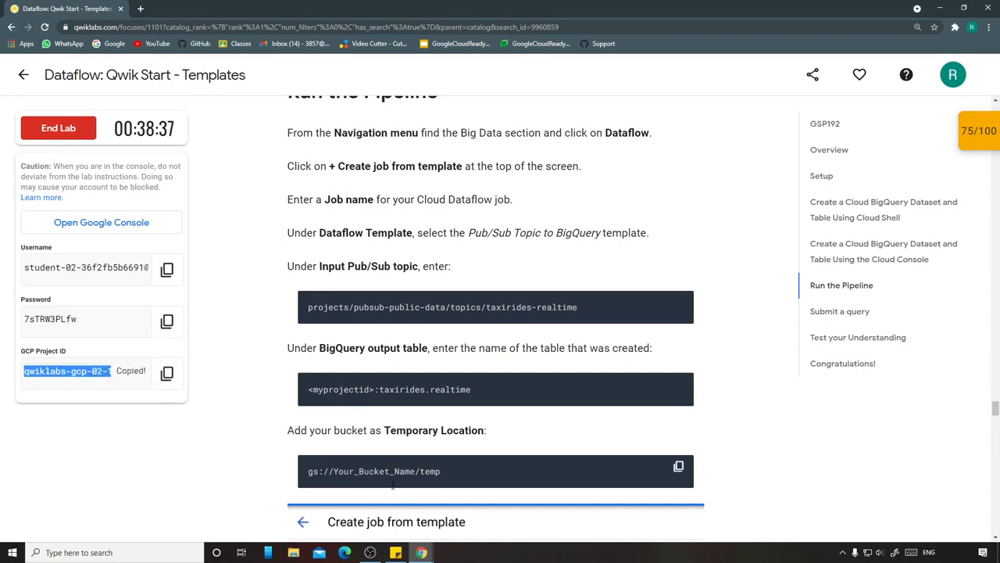
click(422, 552)
click(415, 465)
key(ctrl+v)
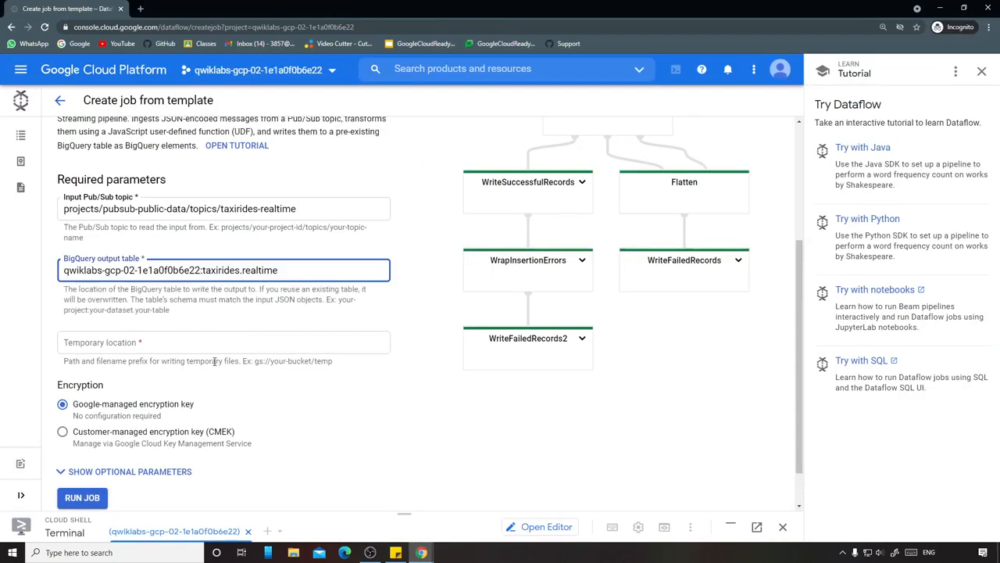
Copy the temporary location path gs://Your_Bucket_Name/temp from the lab page and enter it as the job's Temporary location.
click(422, 552)
click(363, 504)
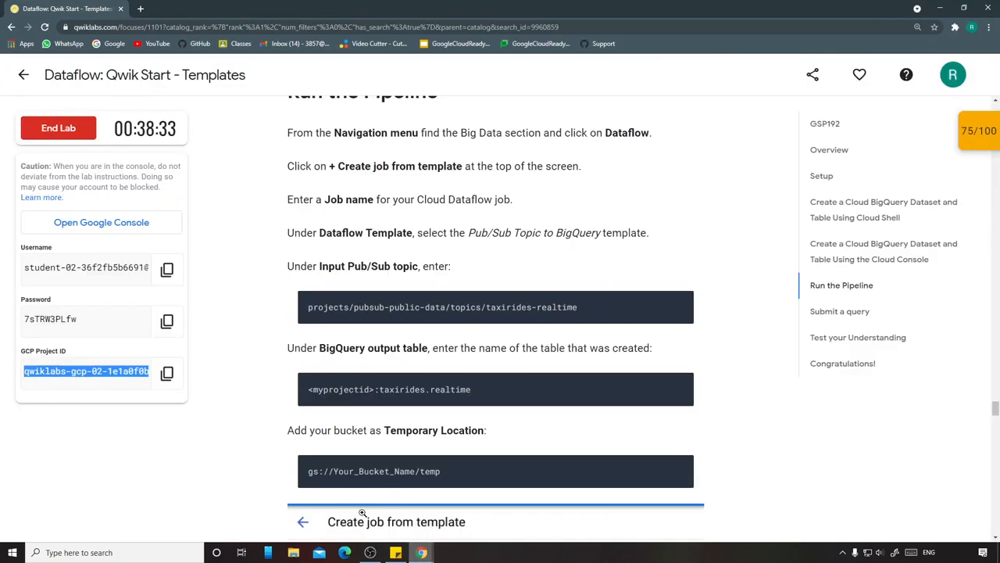
click(674, 472)
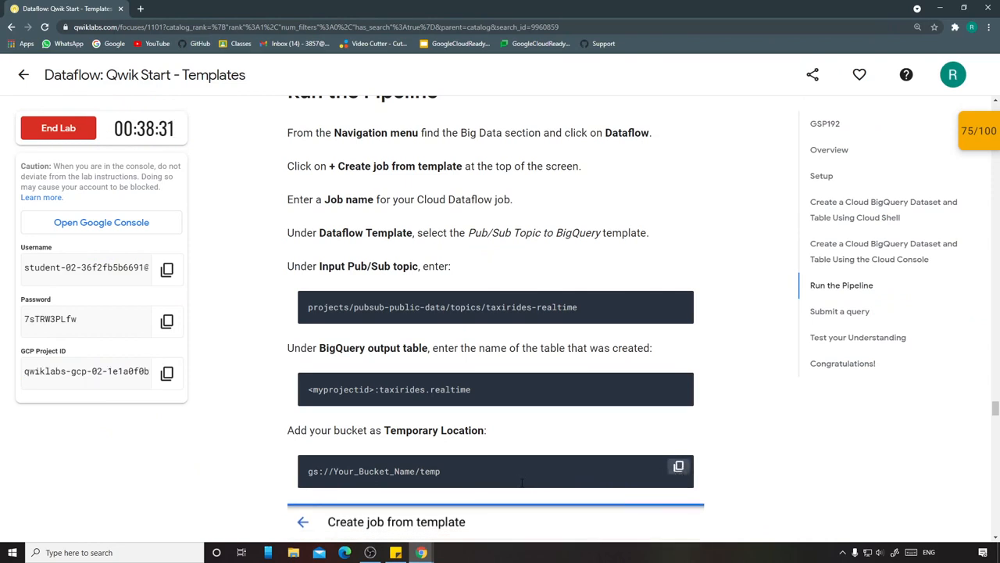
click(422, 552)
click(478, 508)
click(213, 344)
key(ctrl+v)
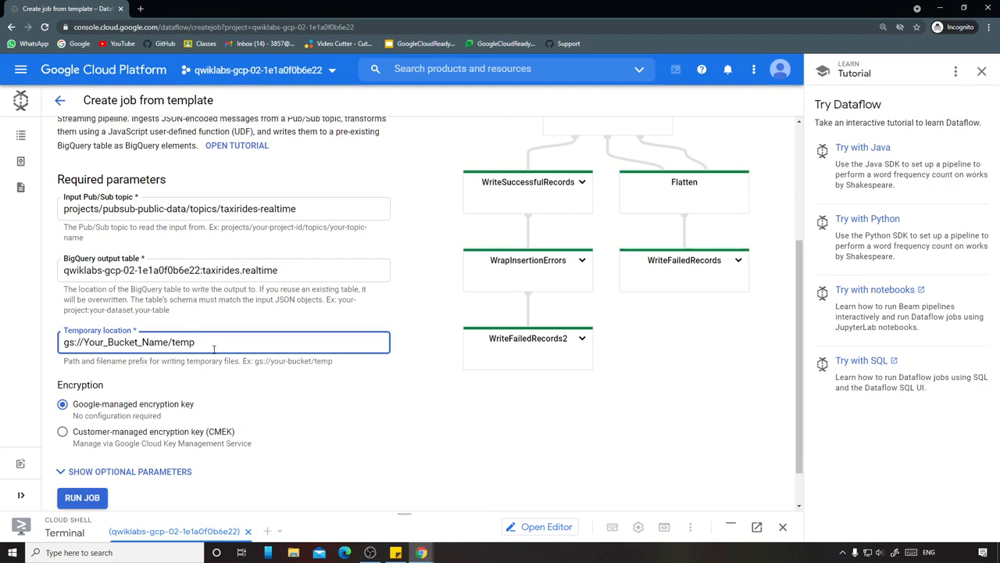
Replace Your_Bucket_Name in the temporary location with the project ID copied from the BigQuery output table path, and run the job.
drag(170, 341, 84, 341)
key(BackSpace)
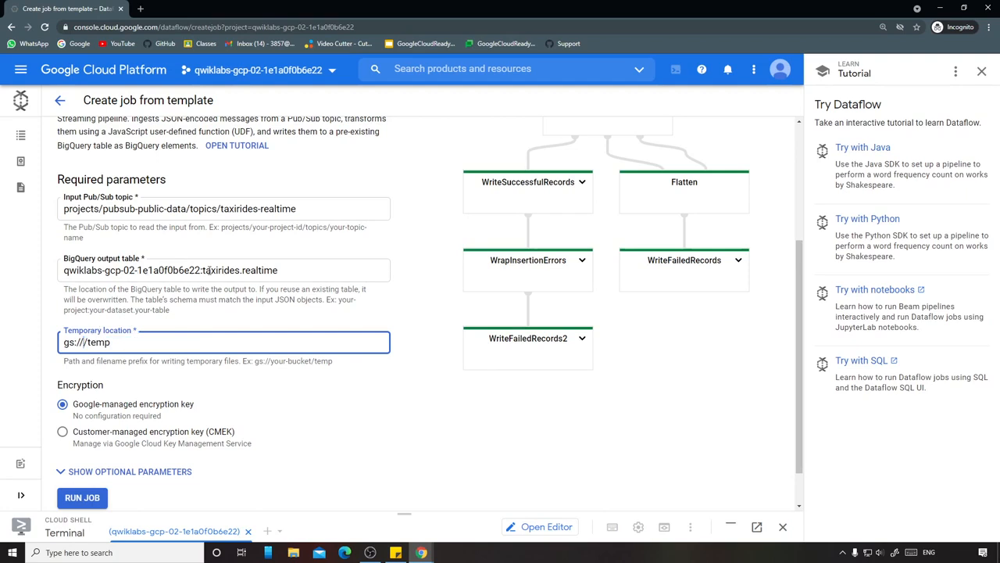
drag(201, 270, 64, 270)
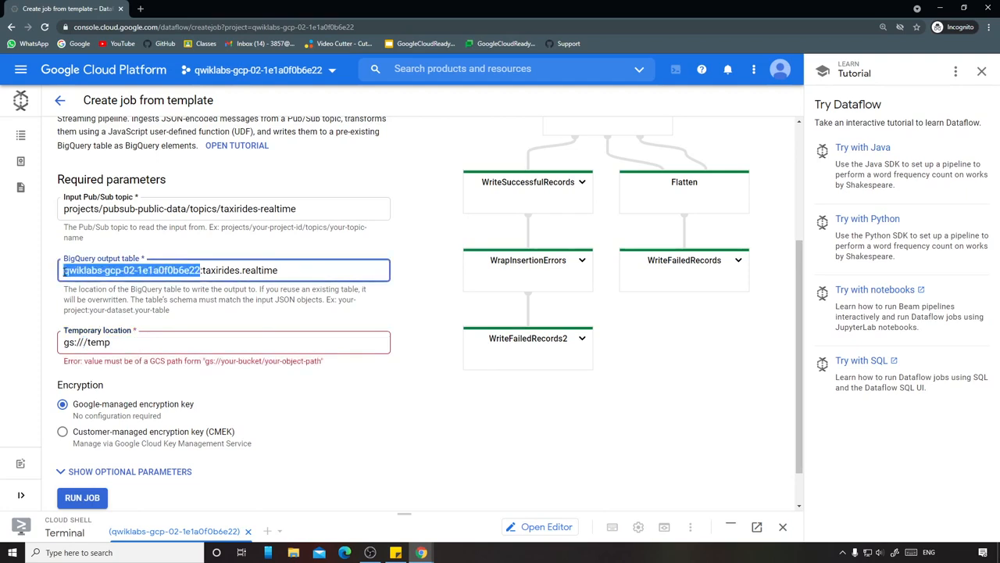
click(84, 342)
key(ctrl+v)
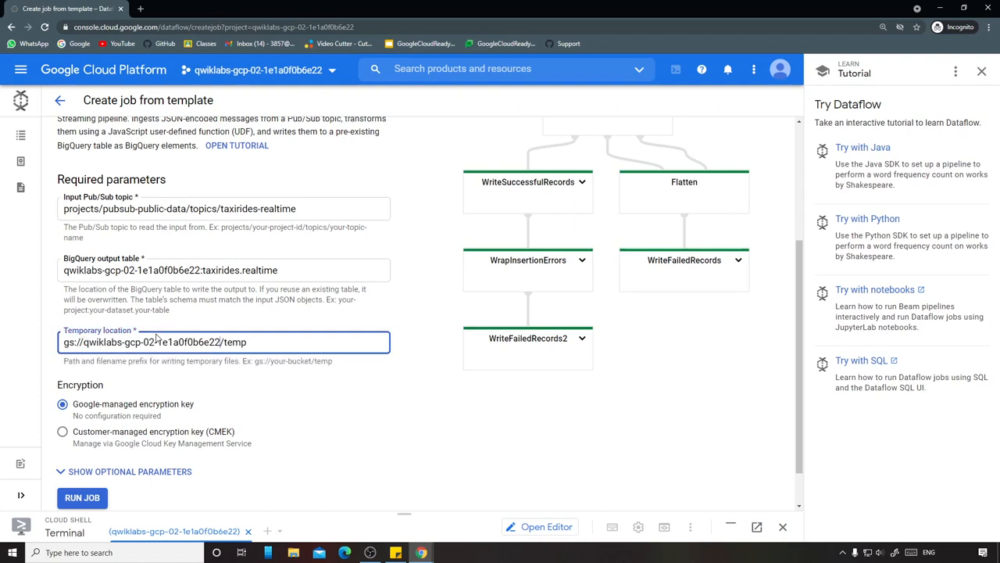
scroll(190, 346, down, 1)
click(88, 450)
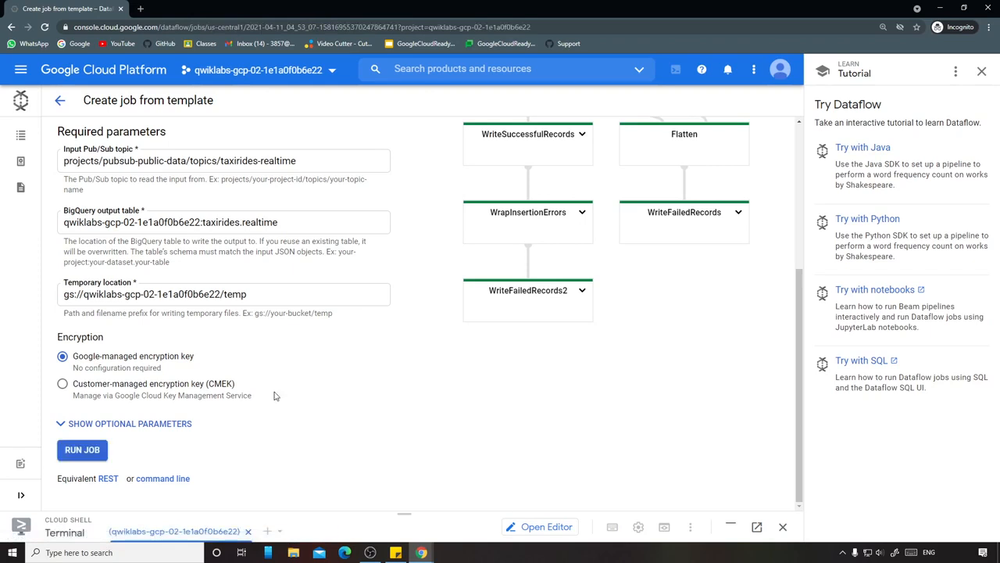
Return to the lab page, check progress on the Run the Pipeline task, and collapse the checkpoints list.
mouse_move(422, 551)
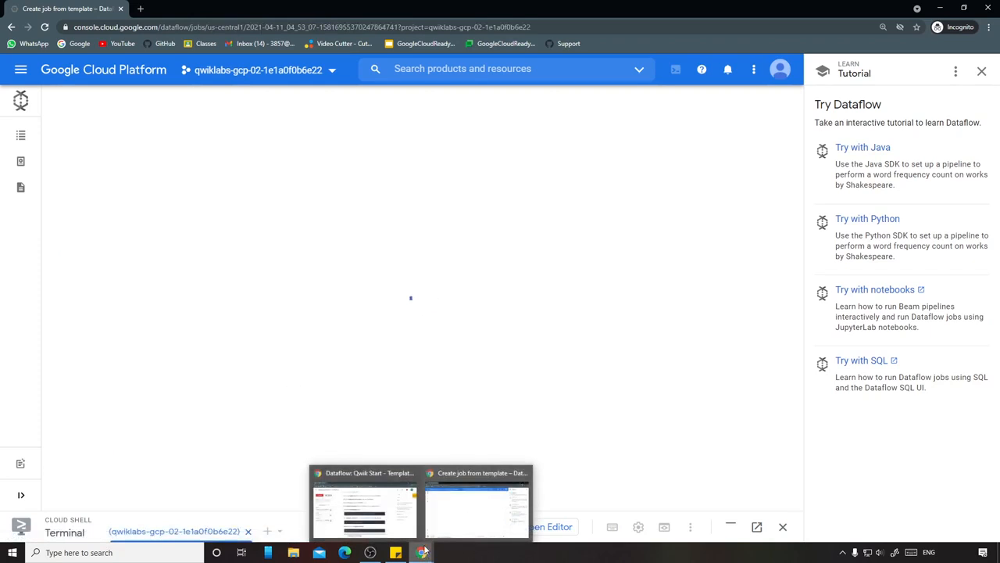
click(373, 516)
scroll(407, 383, down, 4)
scroll(408, 385, down, 10)
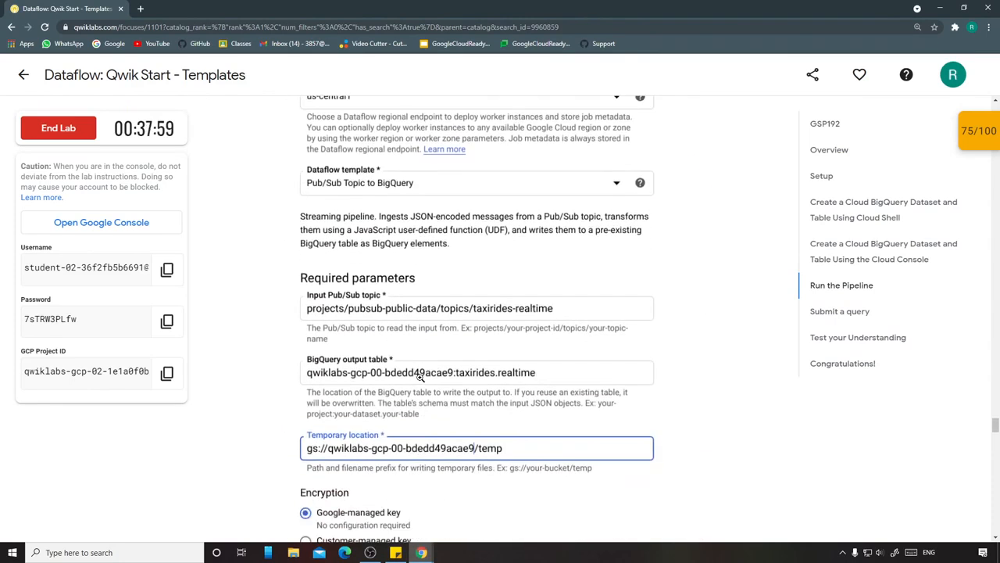
click(422, 317)
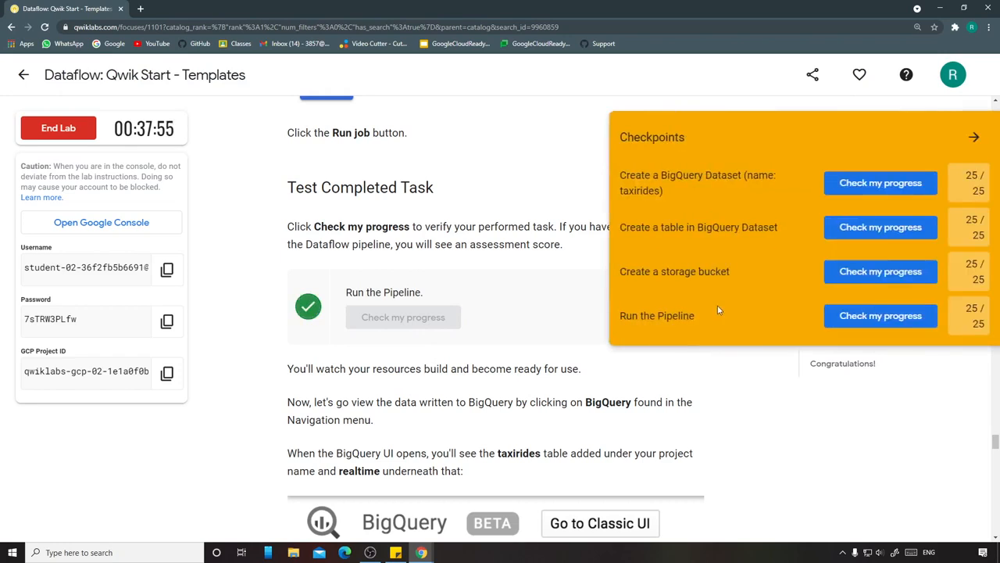
click(973, 141)
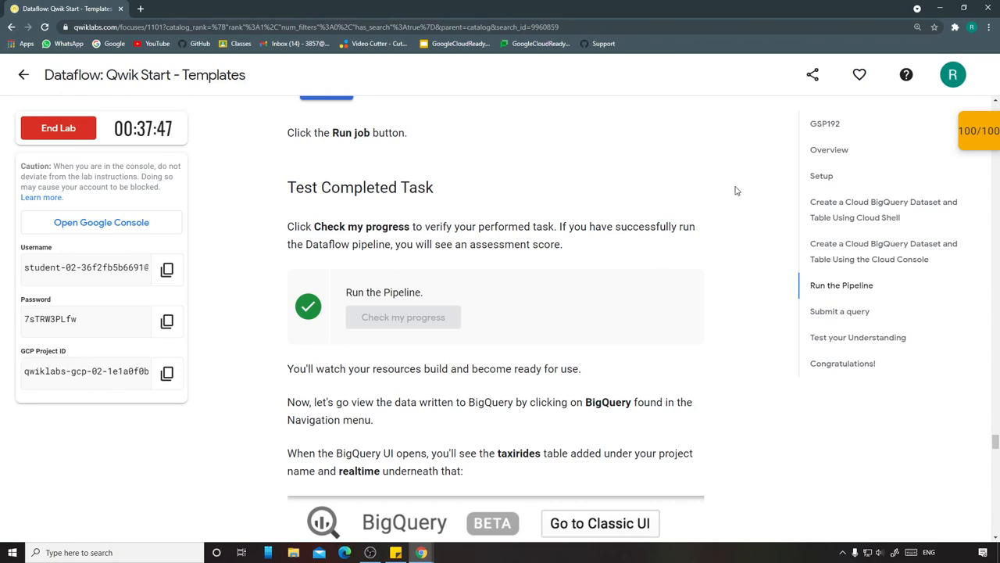
End the Dataflow: Qwik Start - Templates lab and confirm ending it.
click(58, 127)
click(550, 117)
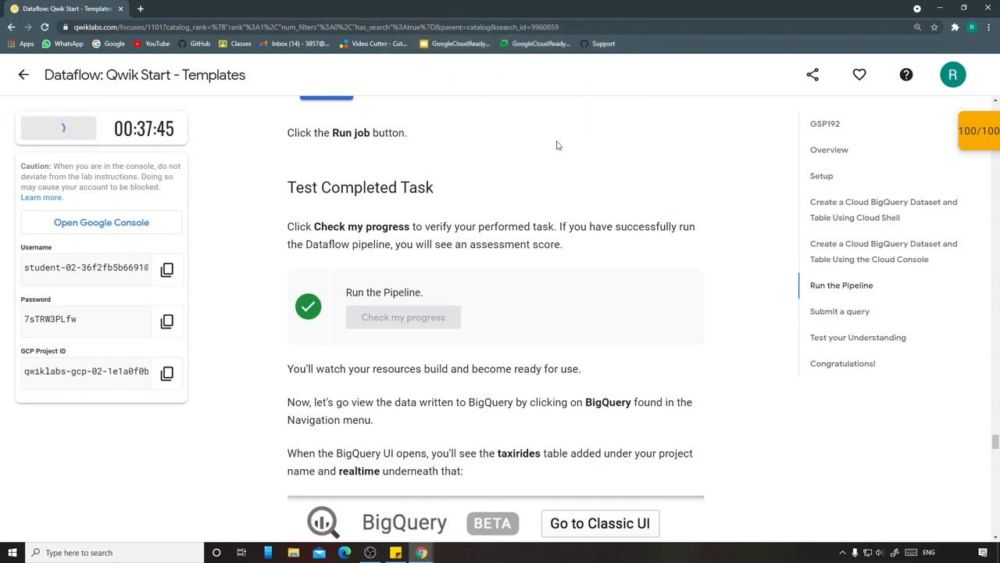